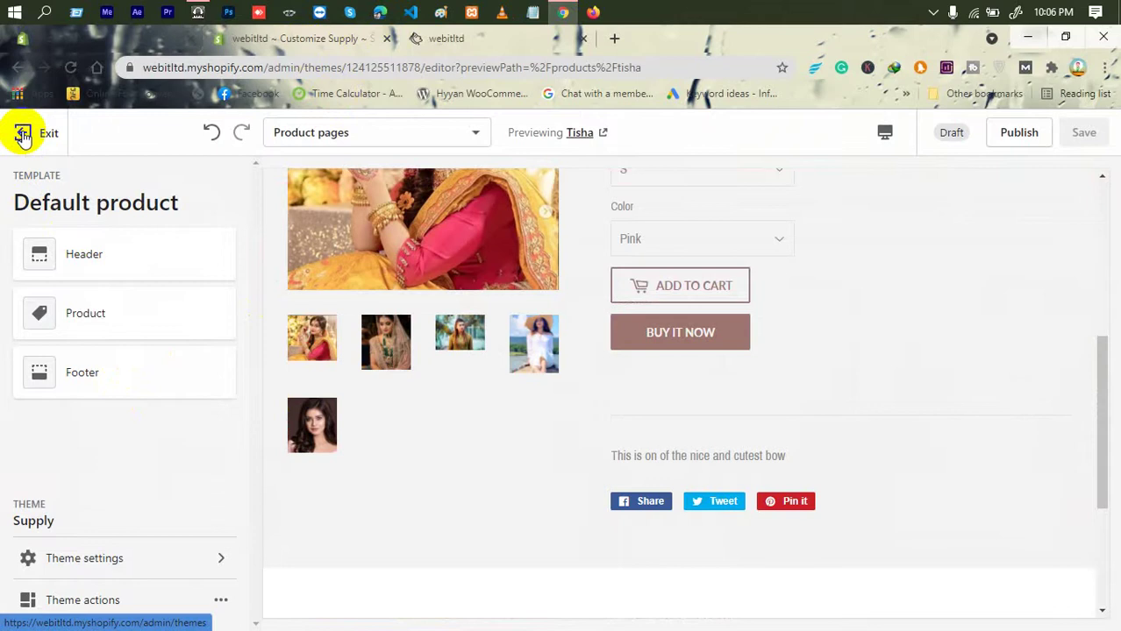
Exit the theme editor and open the online store's Pages section.
left_click(23, 134)
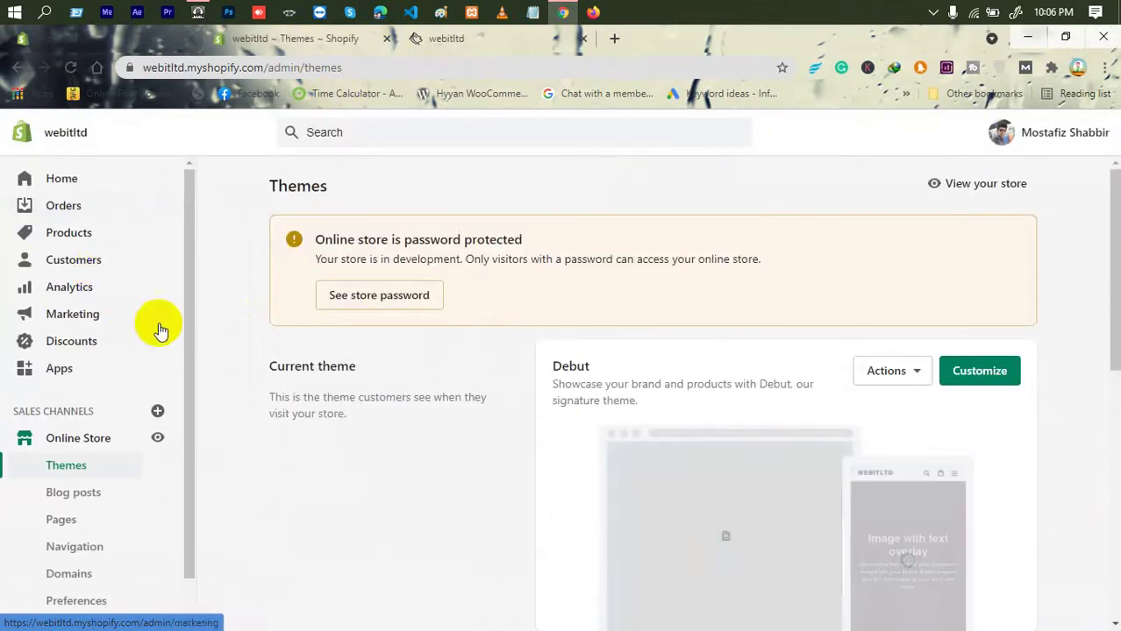
scroll(61, 438, "down", 1)
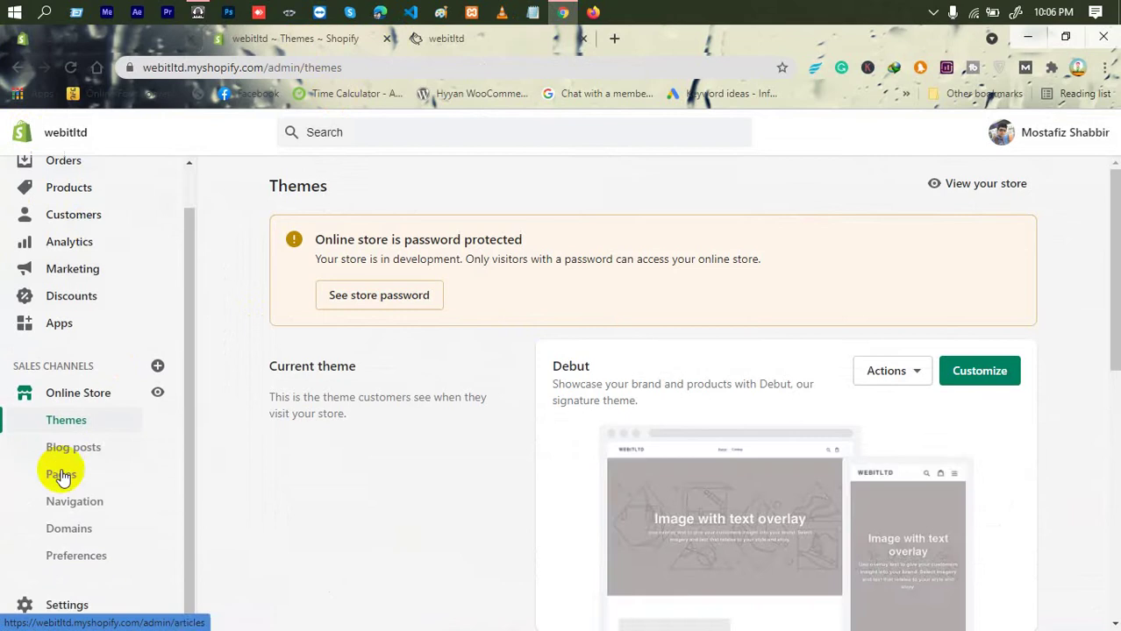
left_click(63, 475)
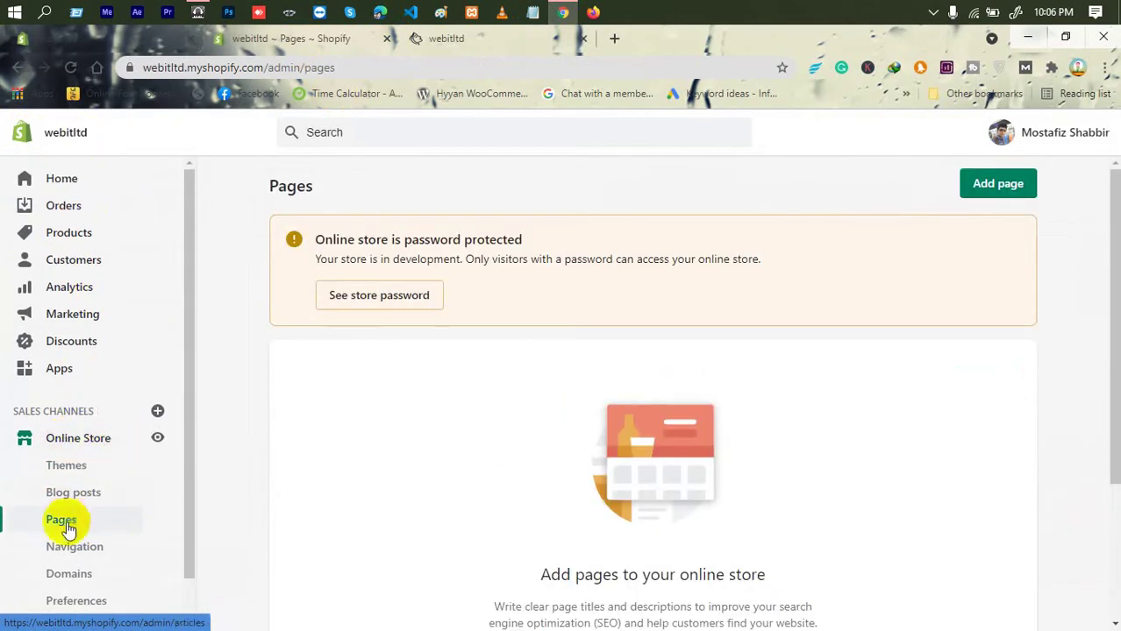
Start adding a new page to the online store.
scroll(68, 527, "down", 1)
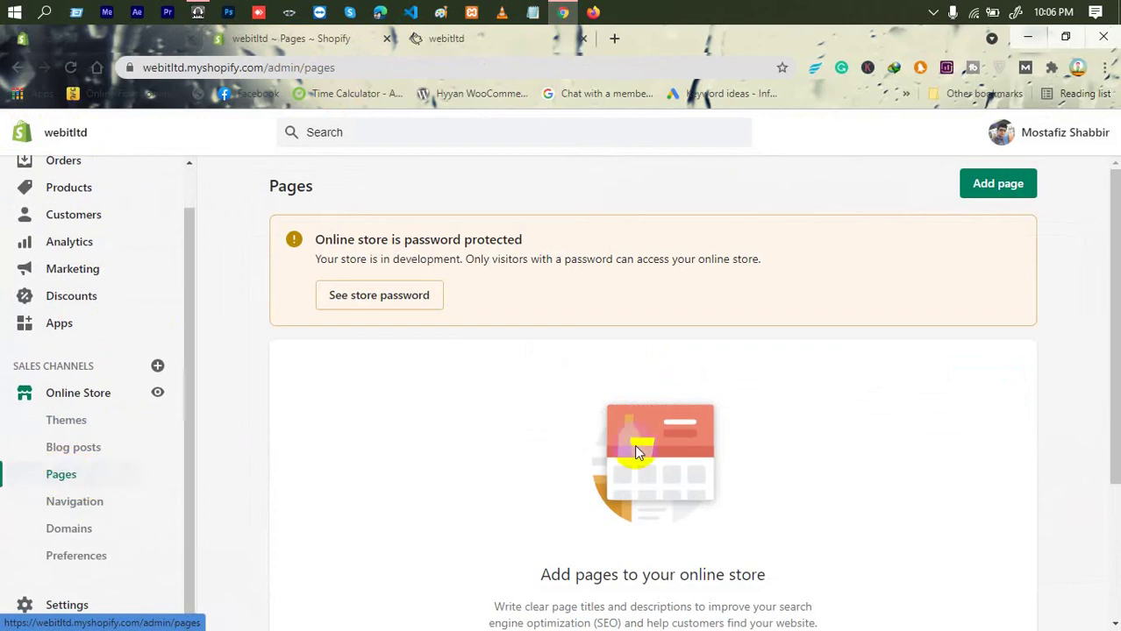
scroll(635, 444, "down", 2)
scroll(701, 412, "up", 2)
scroll(673, 421, "down", 2)
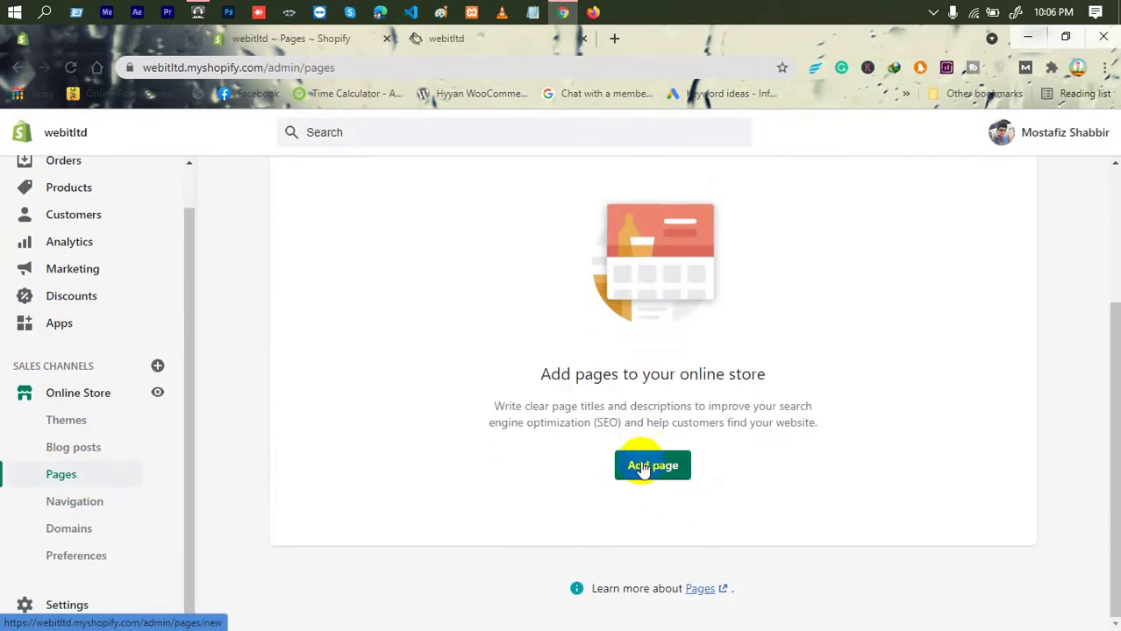
scroll(658, 478, "up", 2)
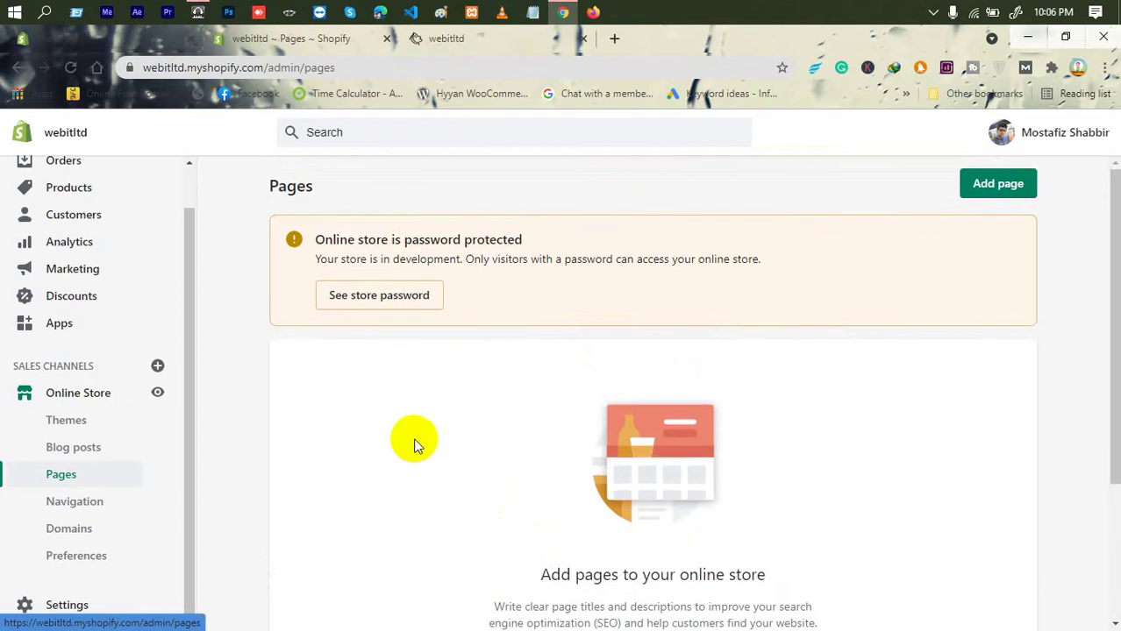
scroll(500, 469, "down", 2)
left_click(648, 478)
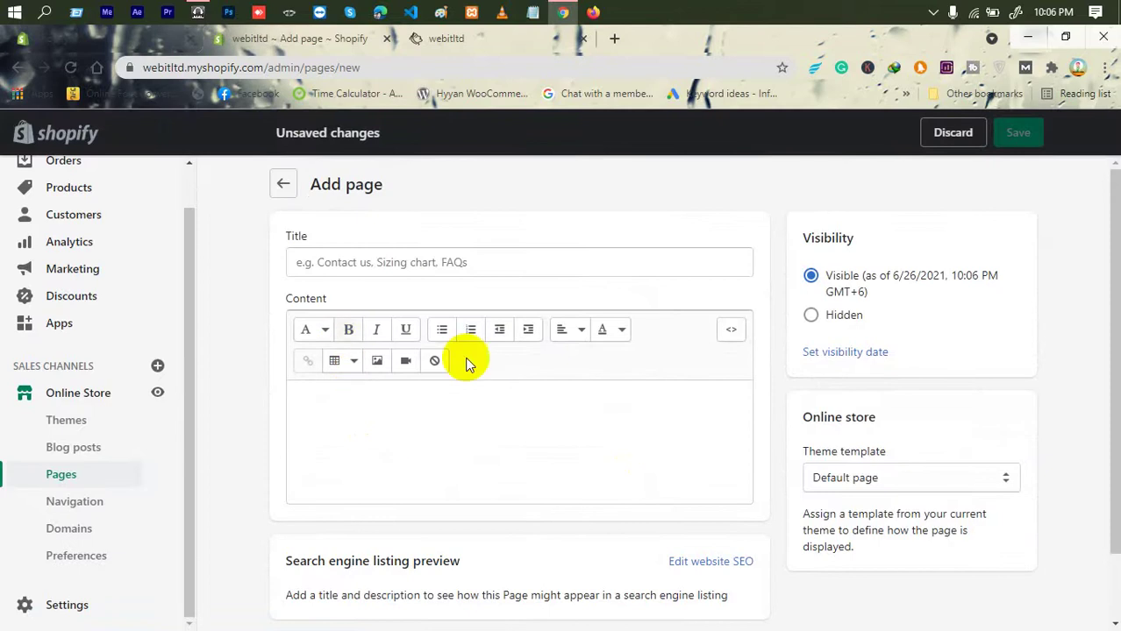
Title the new page "About US".
left_click(925, 478)
left_click(545, 457)
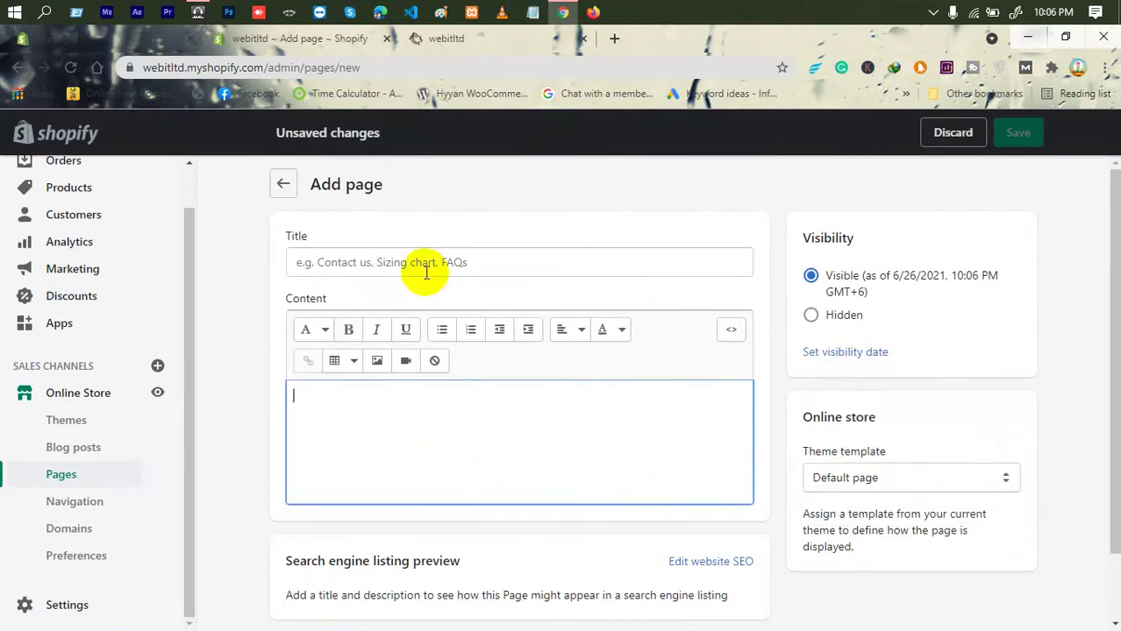
left_click(425, 270)
type("About US")
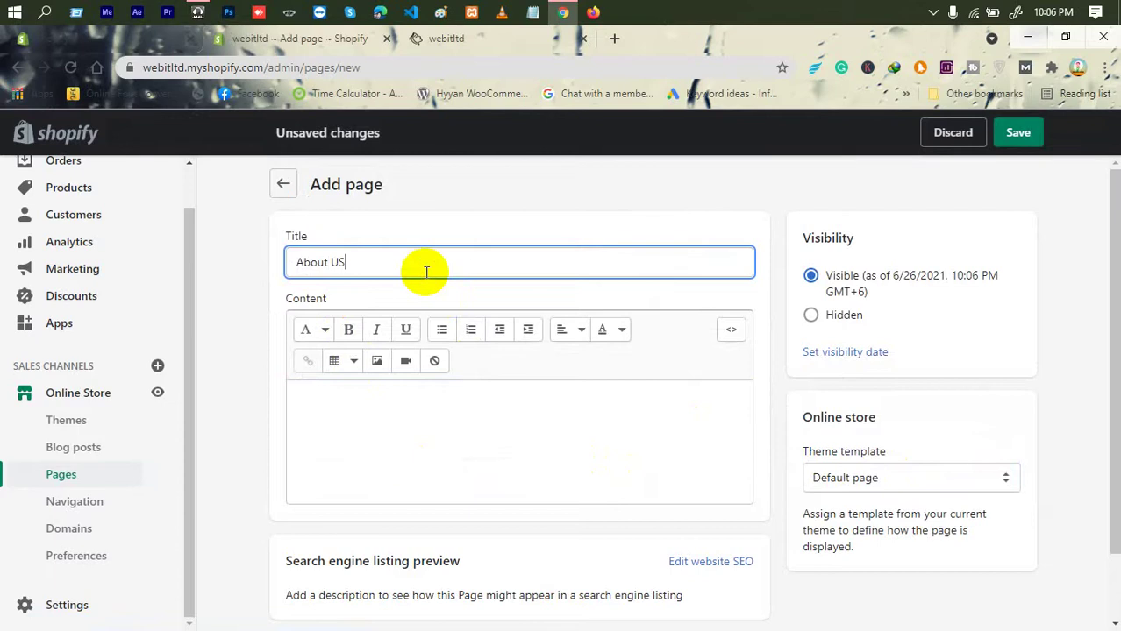
Examine the theme template options available for the page without changing the selection.
scroll(408, 369, "down", 1)
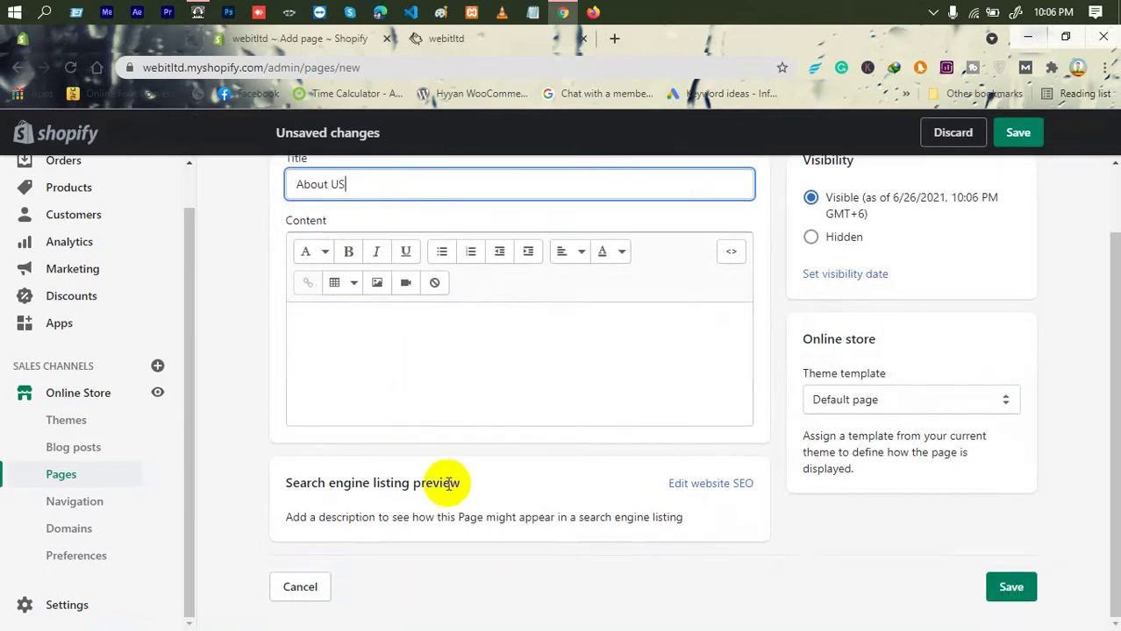
left_click(868, 409)
left_click(864, 399)
left_click(864, 399)
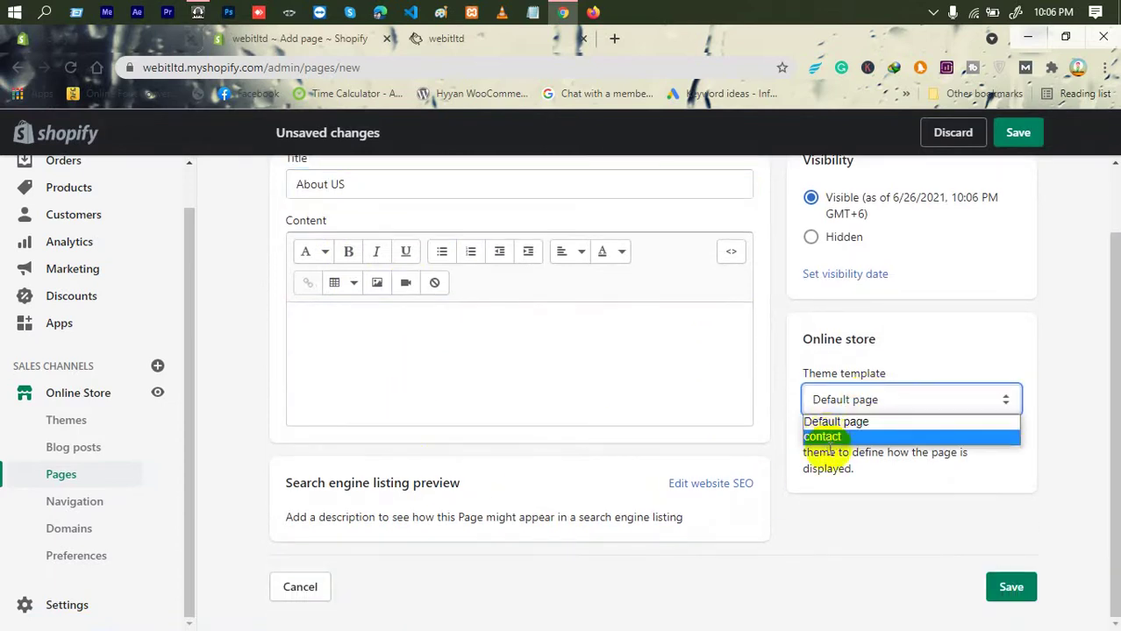
left_click(470, 368)
scroll(470, 367, "up", 1)
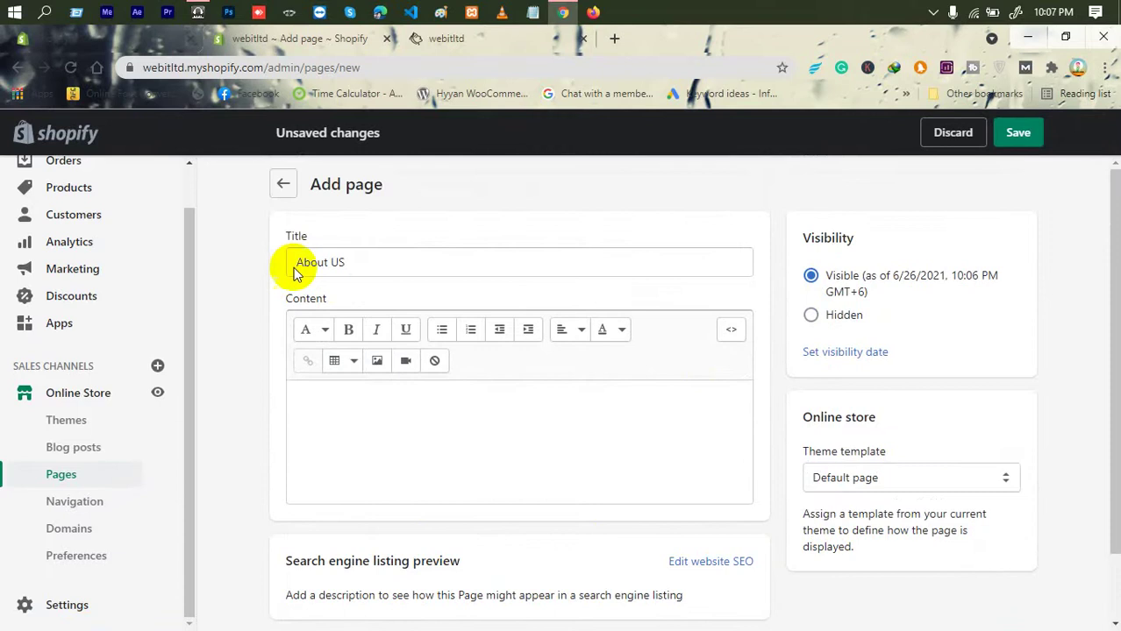
triple_click(282, 259)
left_click(260, 226)
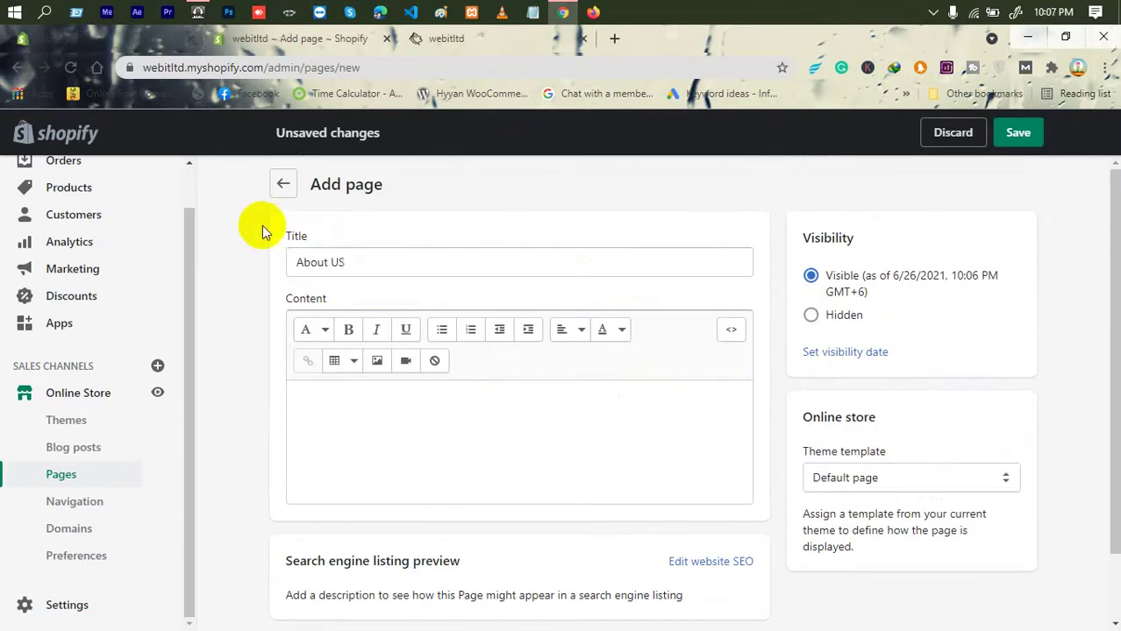
Search Google for "lorem ipsum" in a new browser tab and open lipsum.com at its sample text.
left_click(614, 39)
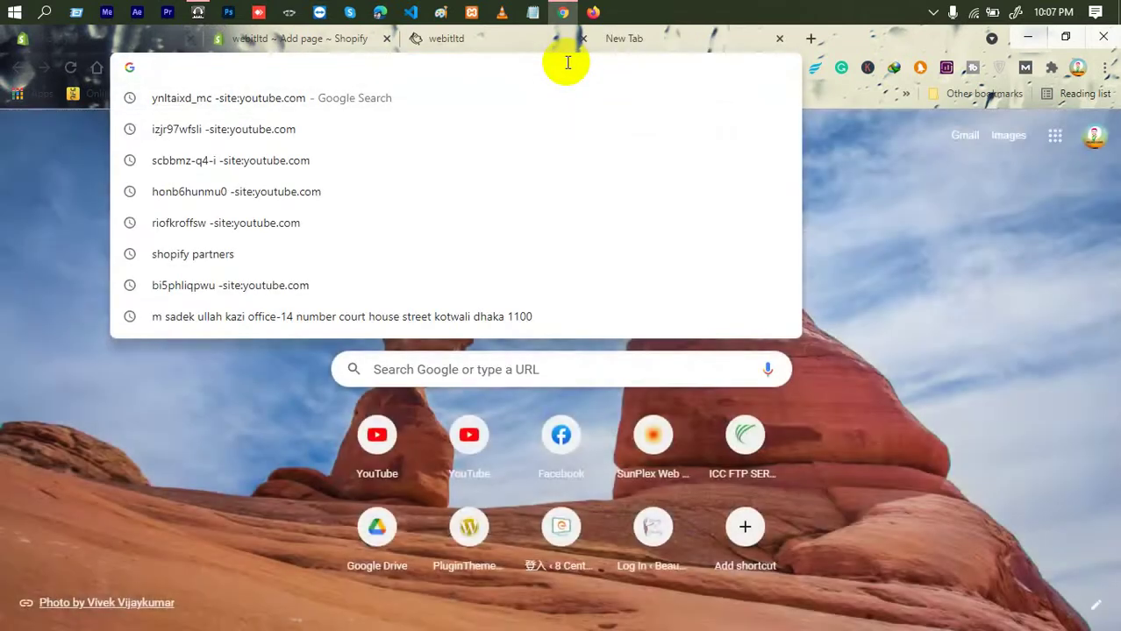
type("lorem")
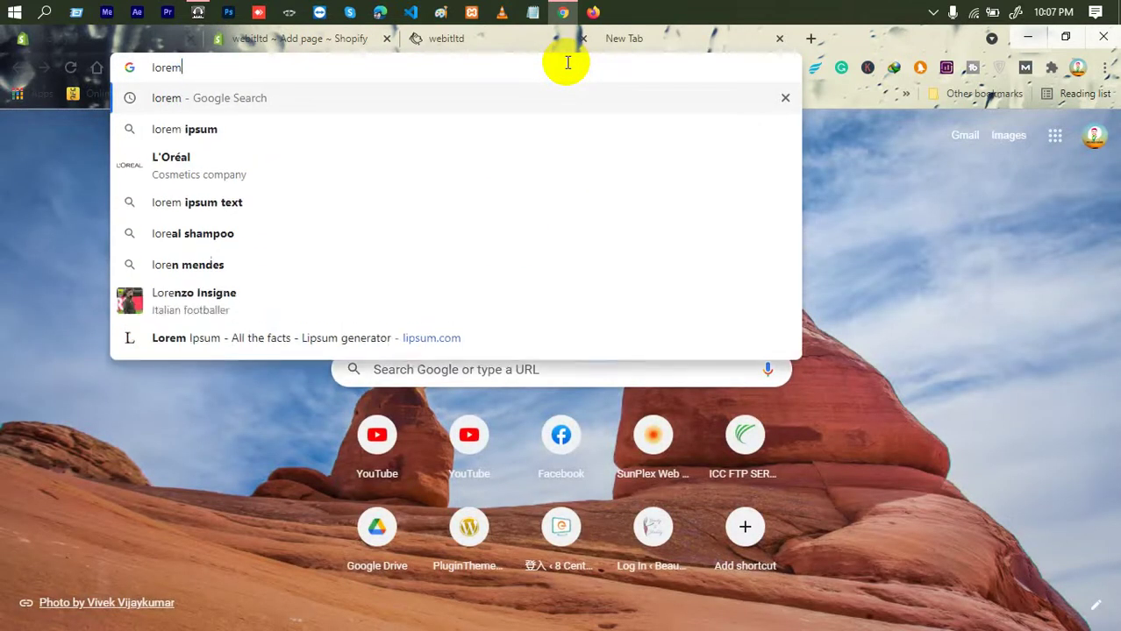
type(" ip")
key("Return")
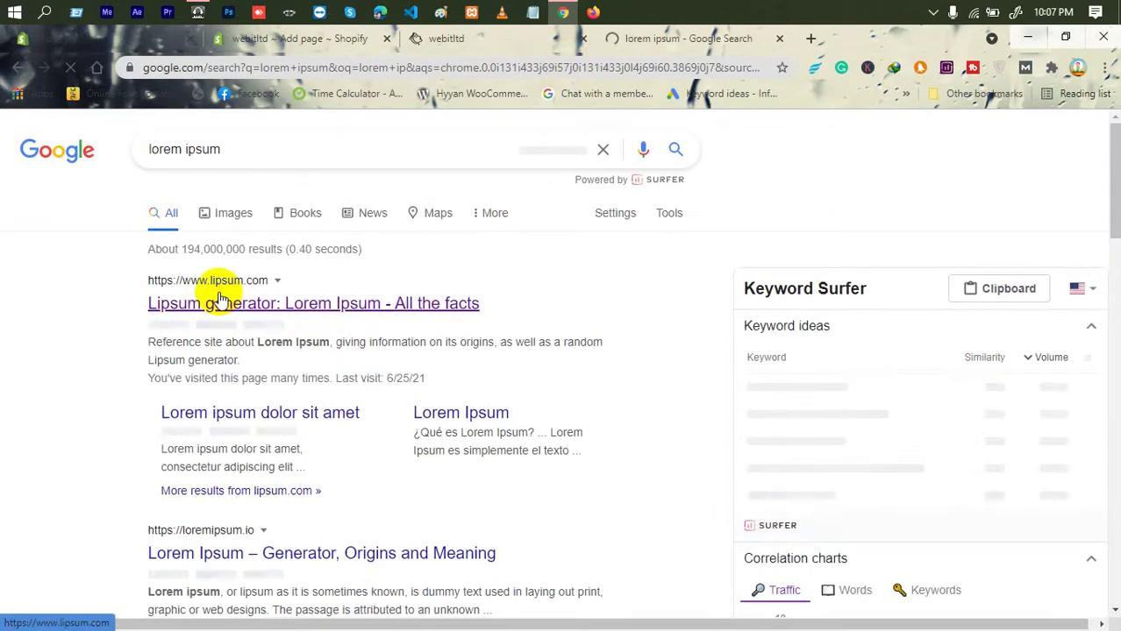
left_click(221, 300)
scroll(219, 316, "down", 2)
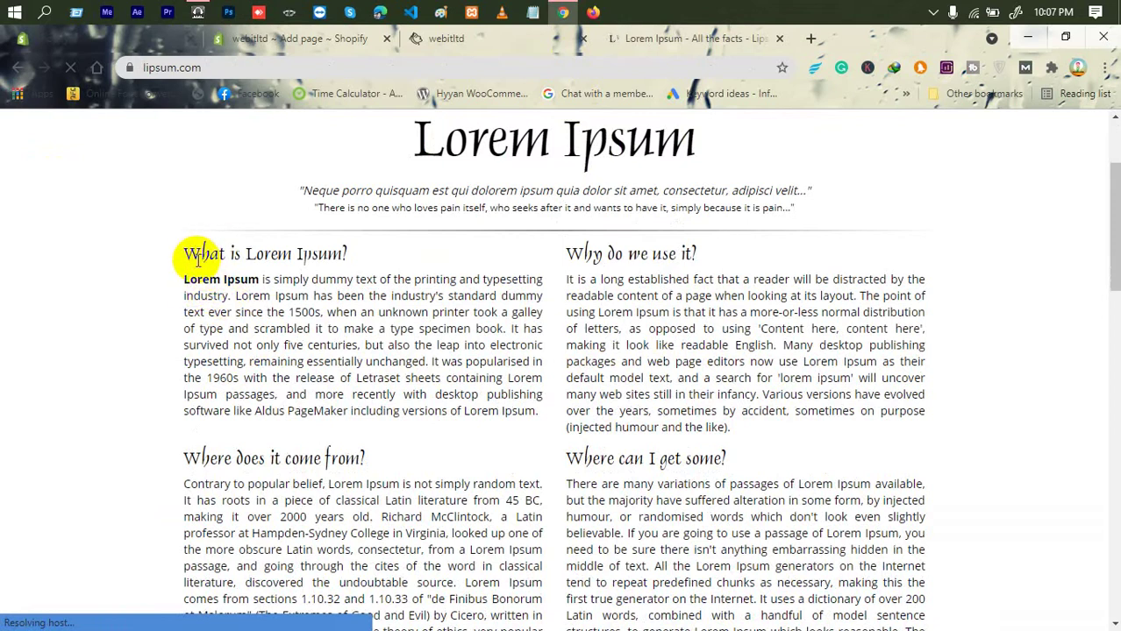
Copy the heading "What is Lorem Ipsum?" from lipsum.com into the new page's content.
left_click_drag(184, 255, 349, 255)
key("ctrl+c")
left_click(470, 40)
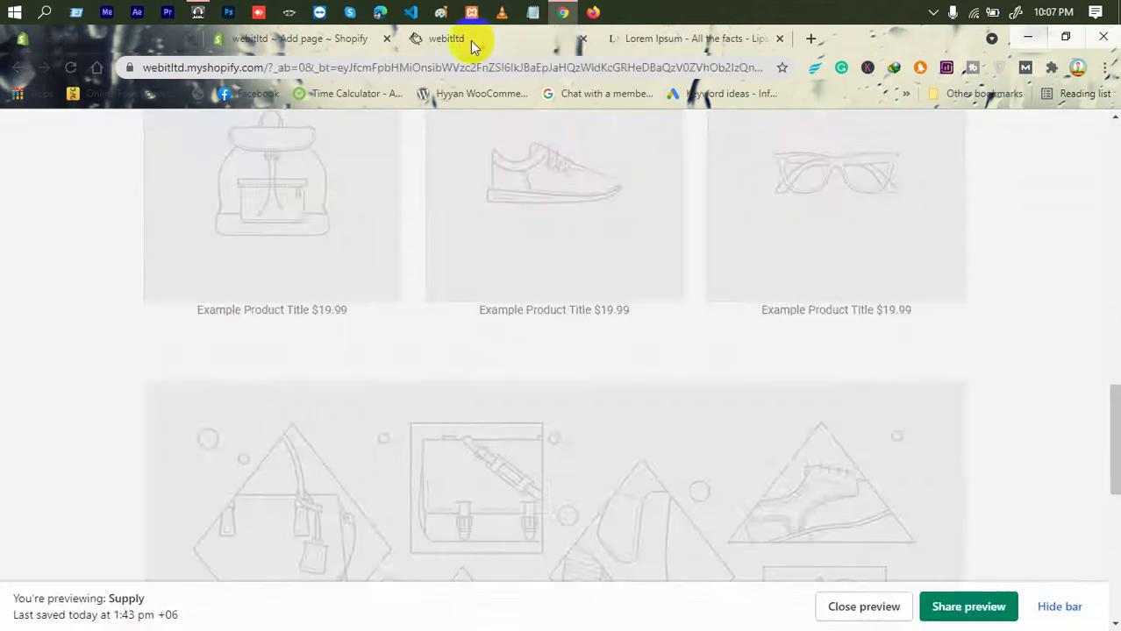
left_click(320, 44)
left_click(395, 402)
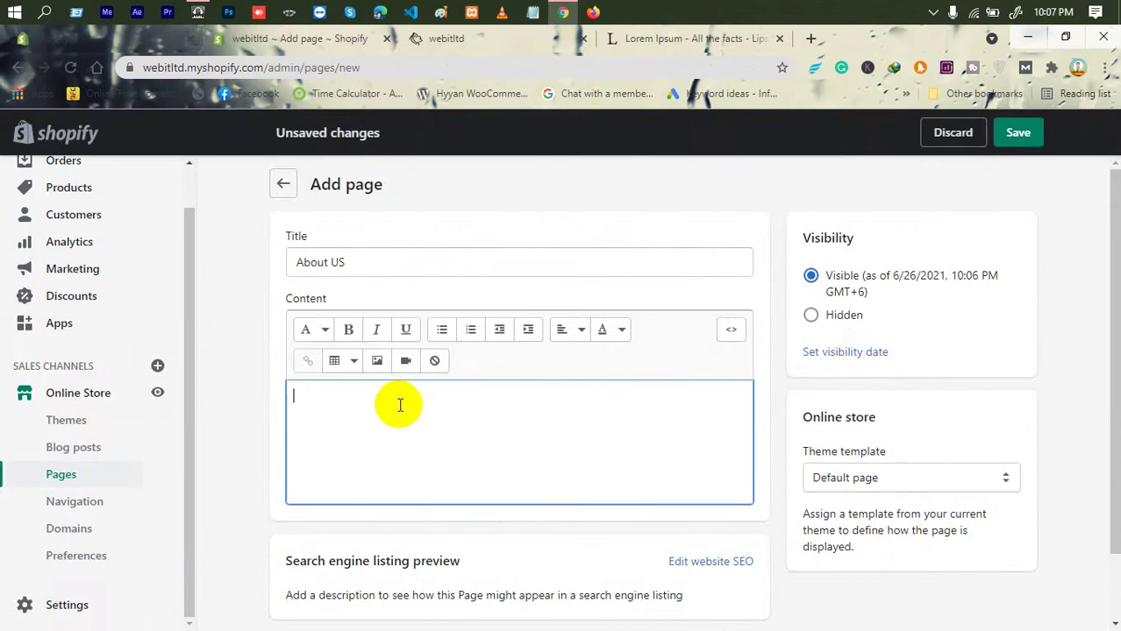
key("ctrl+v")
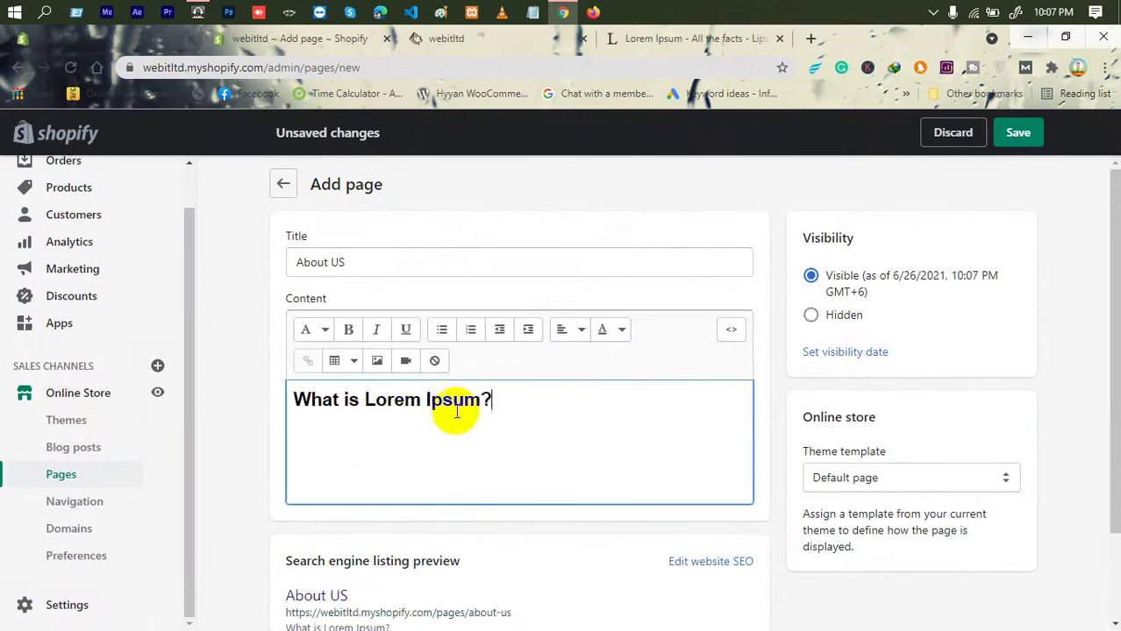
Check the content's HTML source, return to the visual editor and format "What is Lorem Ipsum?" as Heading 1.
left_click(730, 332)
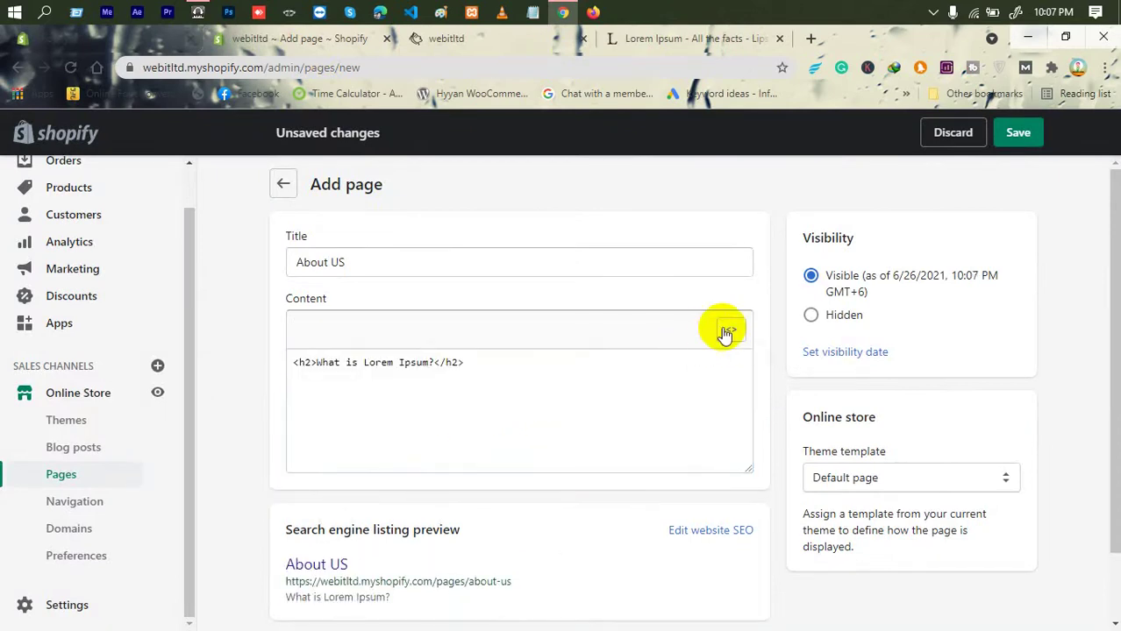
left_click(725, 331)
left_click_drag(504, 400, 308, 330)
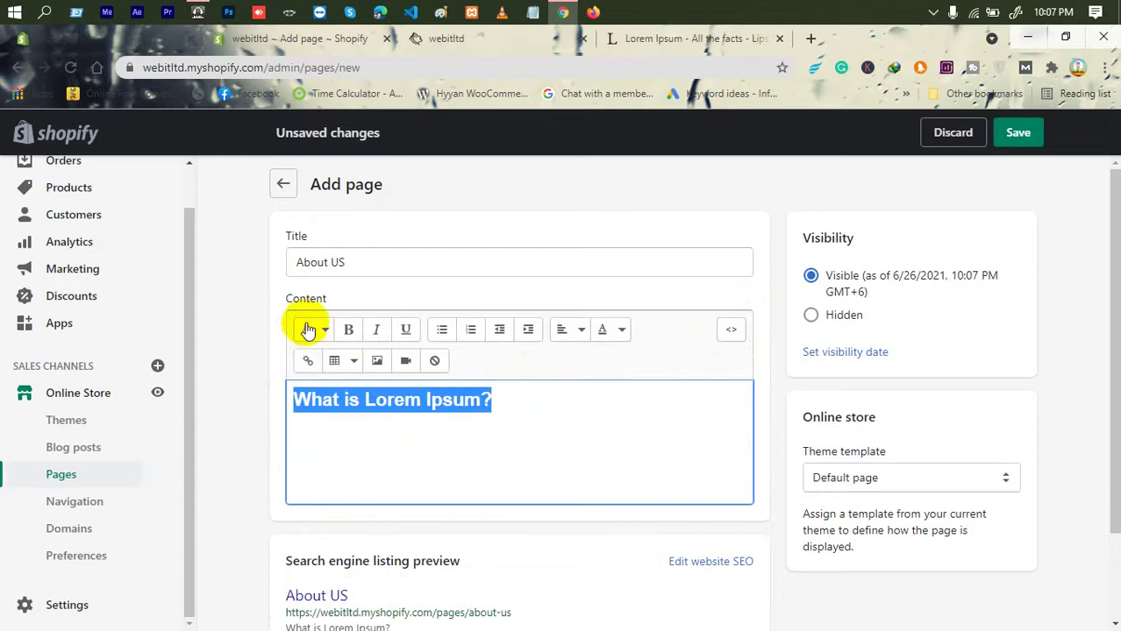
left_click(317, 330)
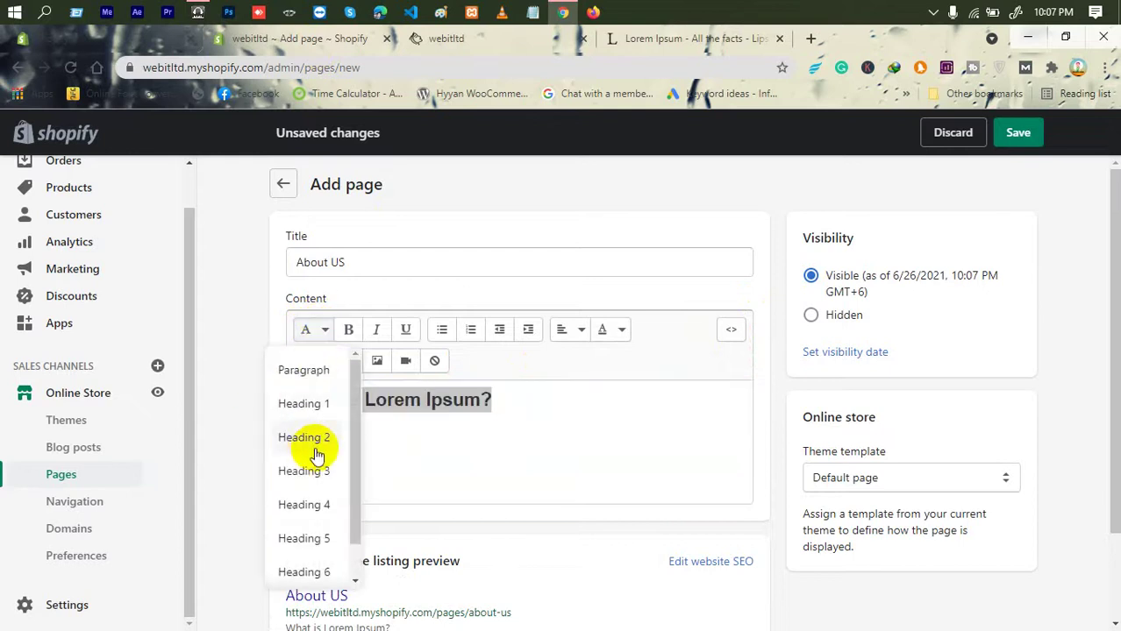
left_click(307, 405)
left_click(587, 409)
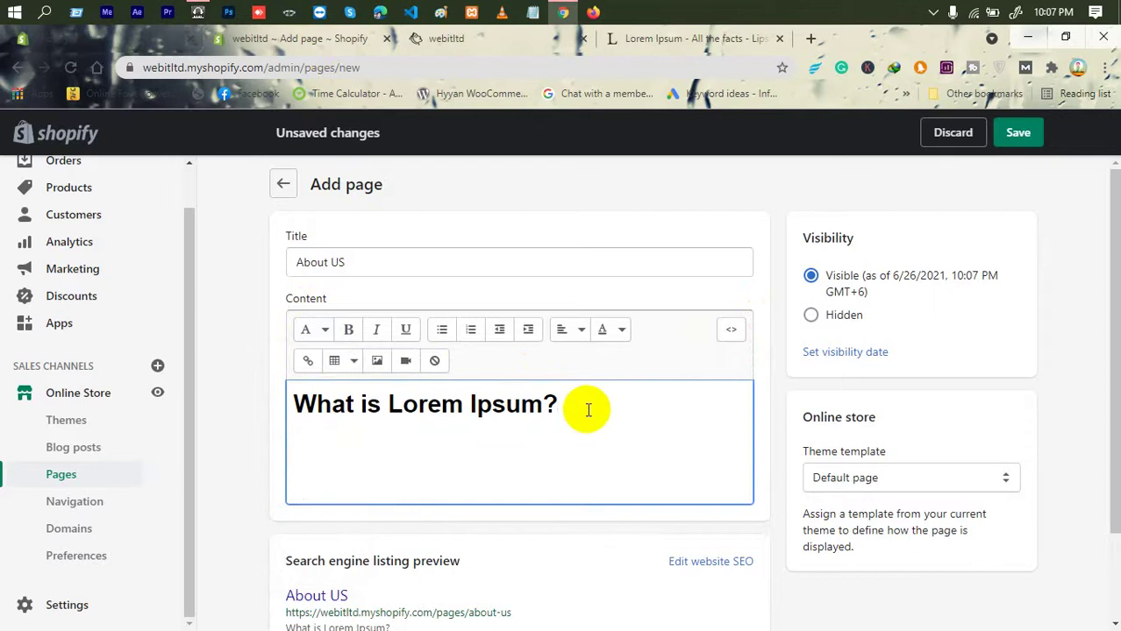
Copy the paragraph under "What is Lorem Ipsum?" on lipsum.com and paste it below the heading in the page content.
left_click(629, 40)
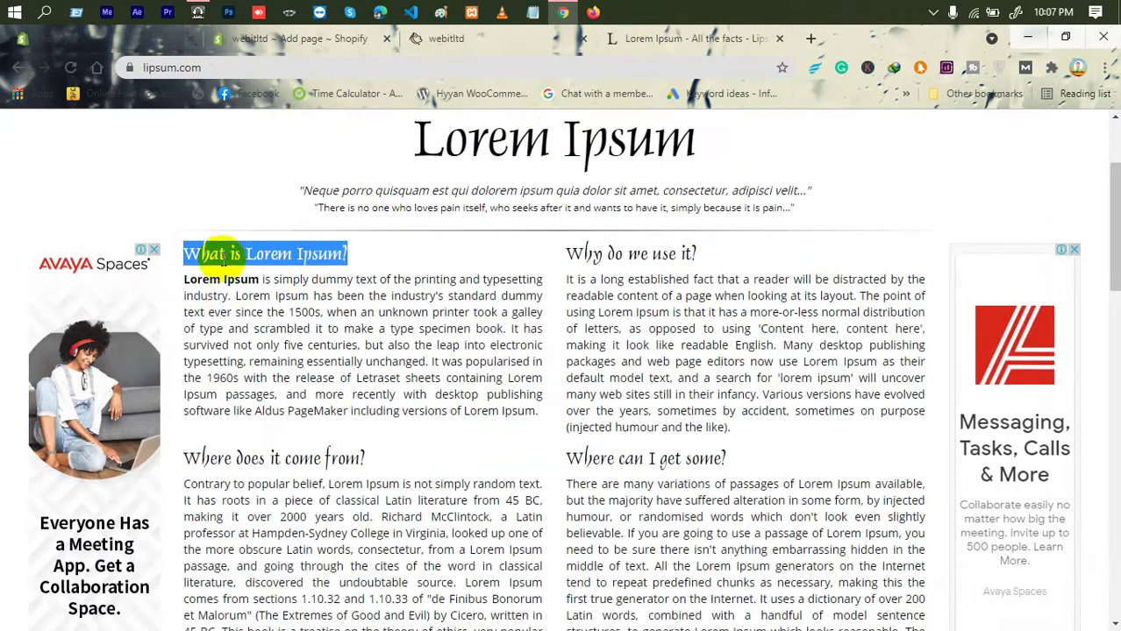
left_click_drag(186, 281, 230, 297)
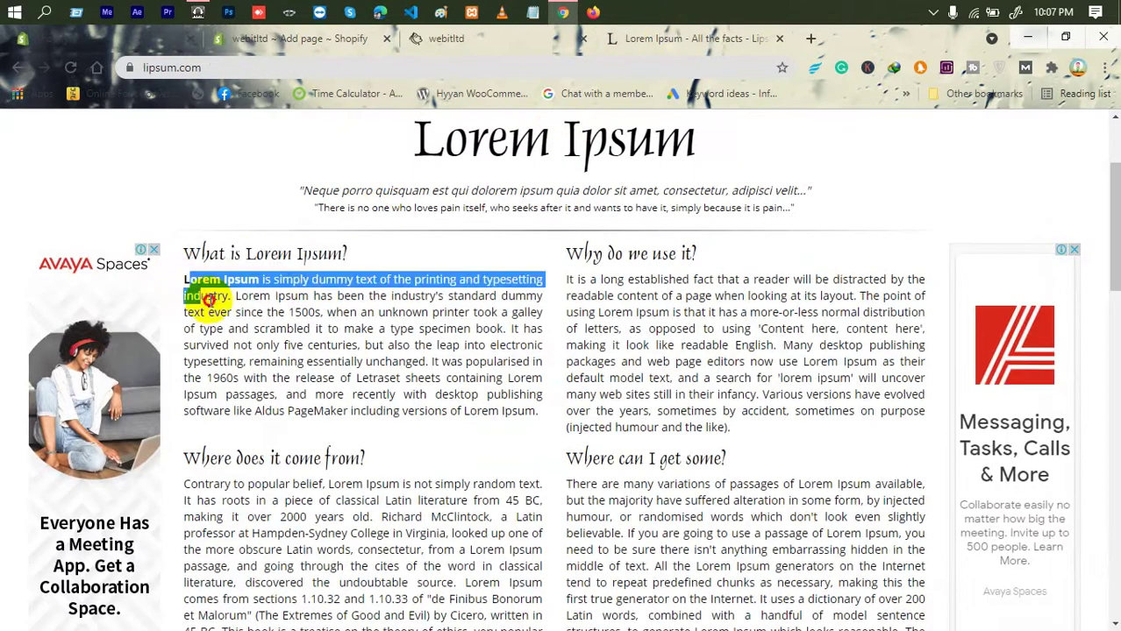
left_click(360, 391)
left_click_drag(530, 410, 185, 282)
key("ctrl+c")
left_click(303, 39)
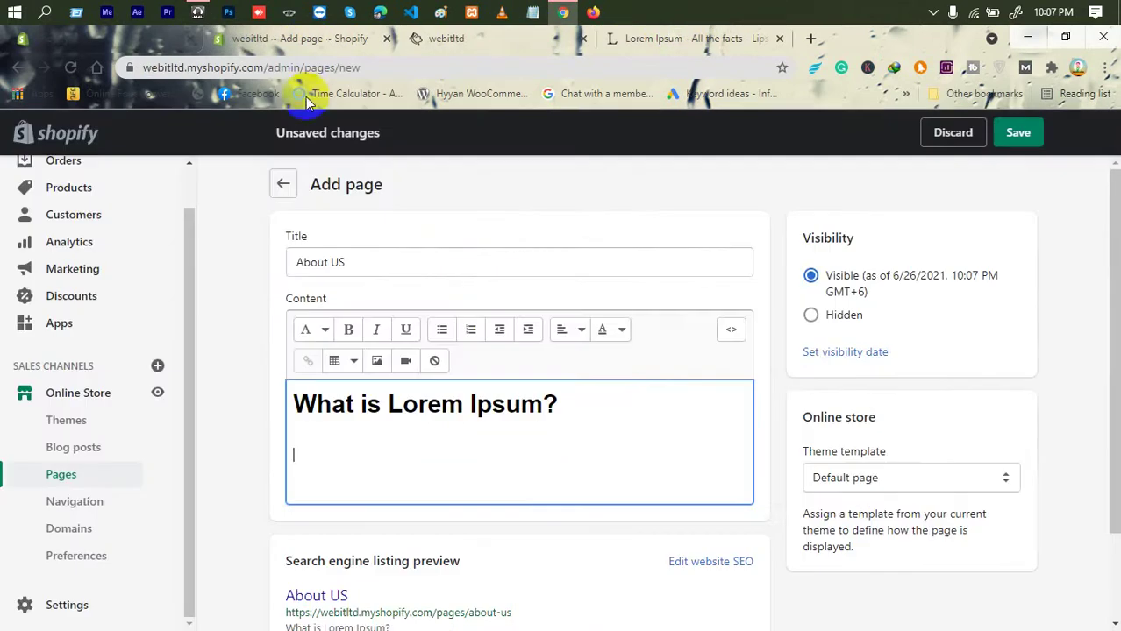
key("ctrl+v")
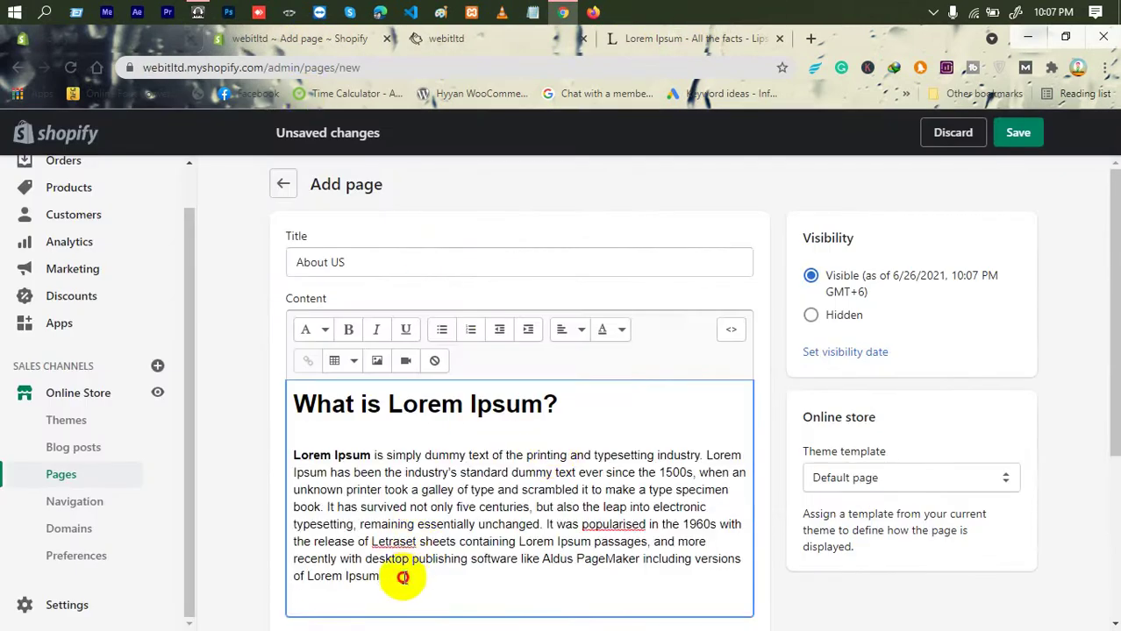
Remove the bold from "Lorem Ipsum" at the start of the paragraph and apply it again.
left_click_drag(369, 452, 282, 451)
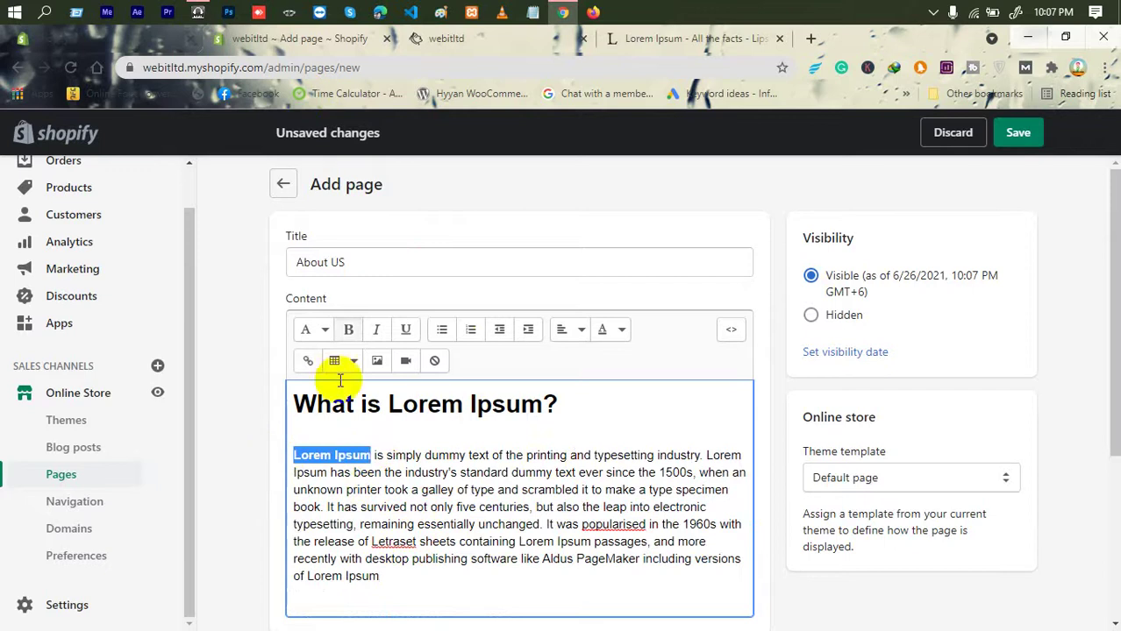
left_click(347, 329)
left_click(388, 524)
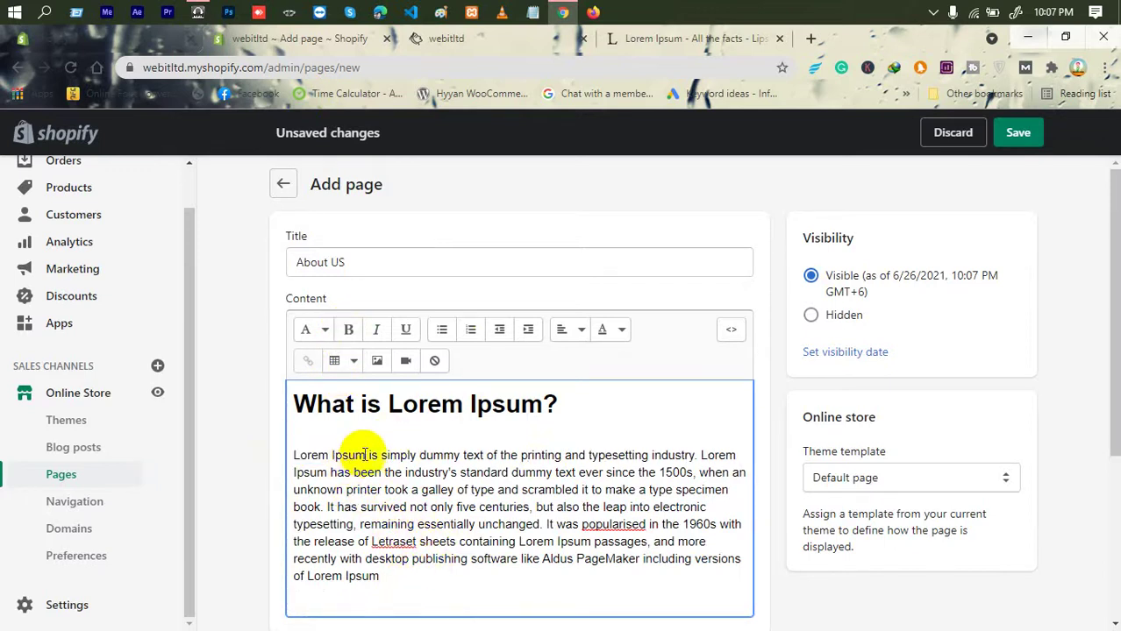
left_click_drag(364, 454, 282, 453)
left_click(351, 332)
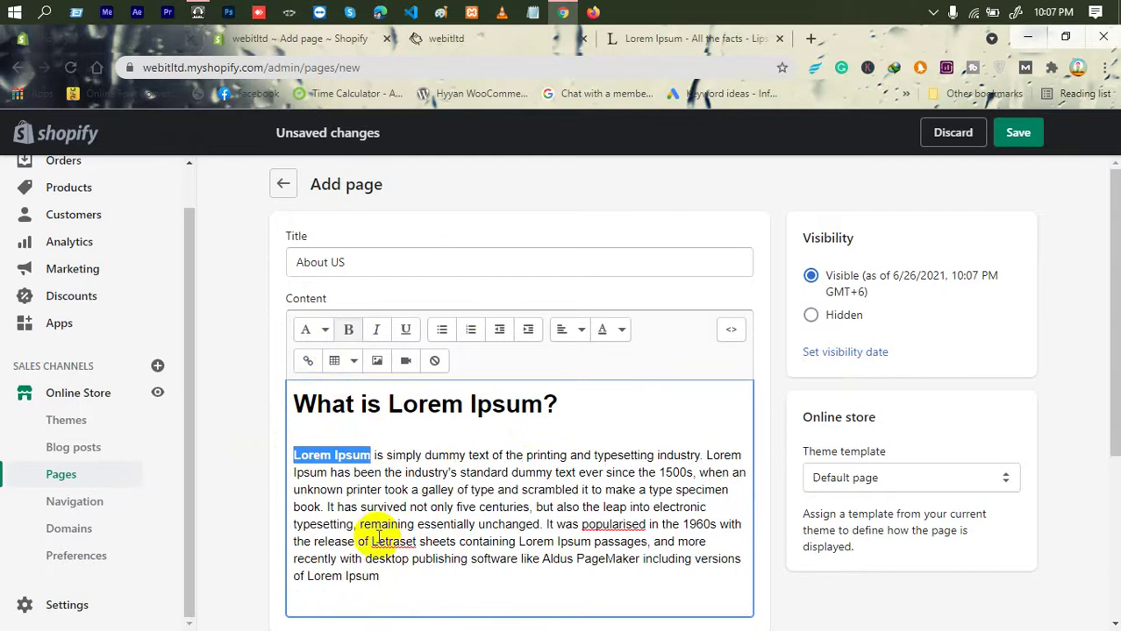
Italicize "of Lorem Ipsum" at the end of the paragraph and underline "standard dummy" in its second line.
left_click_drag(394, 576, 293, 575)
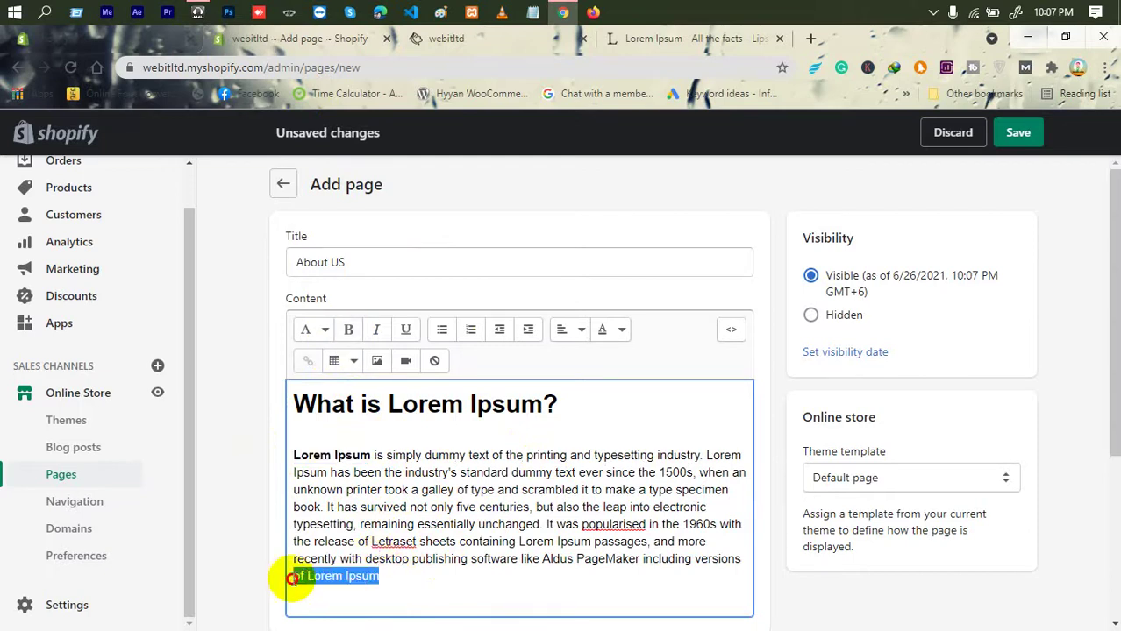
left_click(376, 330)
left_click_drag(551, 473, 460, 475)
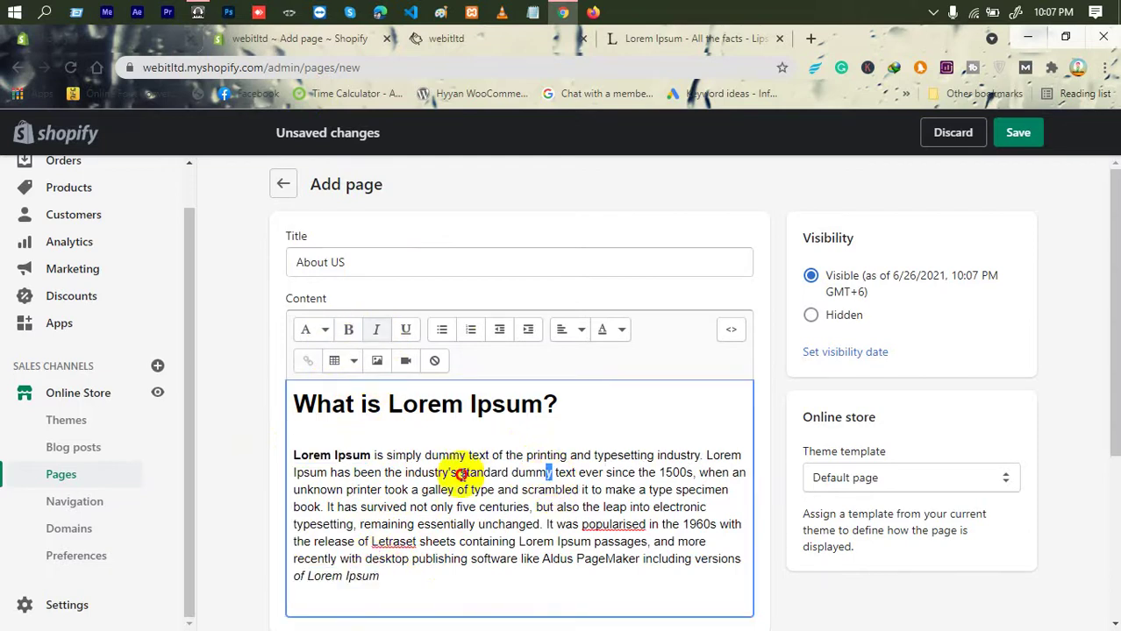
left_click(406, 329)
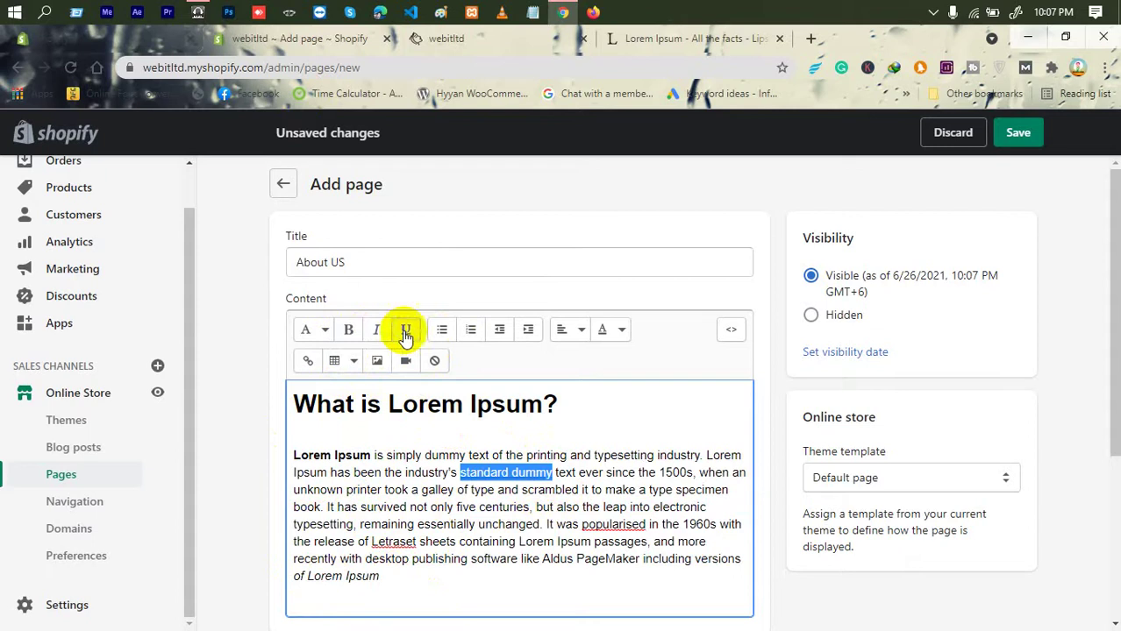
left_click(492, 448)
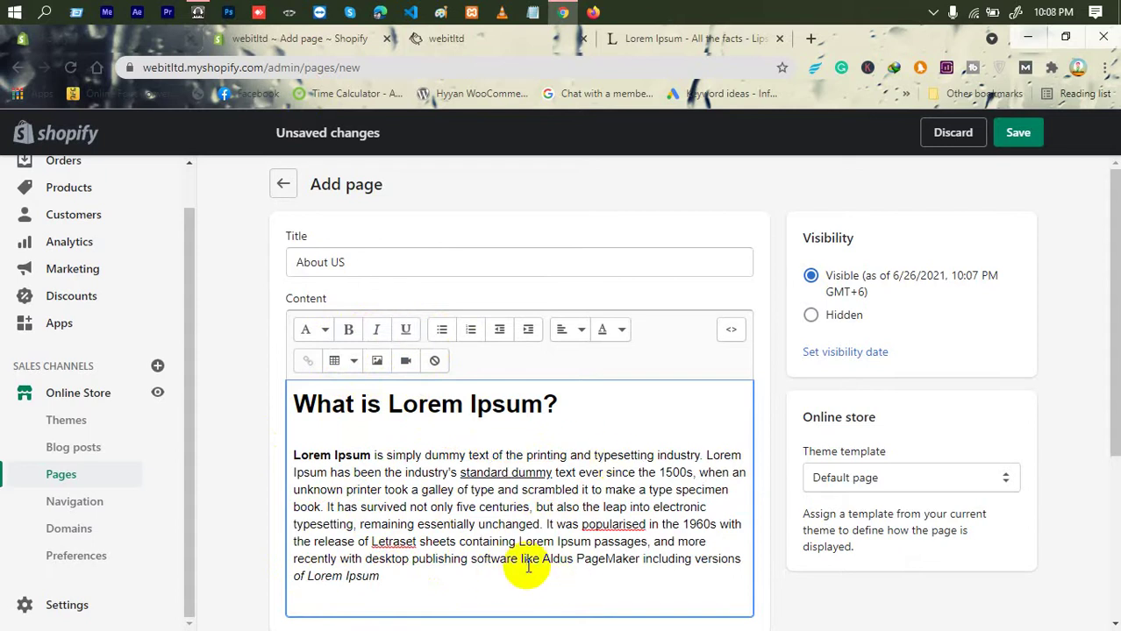
Copy the text from "galley of type" to "five centuries" and paste it on a new line below the paragraph.
left_click_drag(627, 507, 529, 507)
key("ctrl+c")
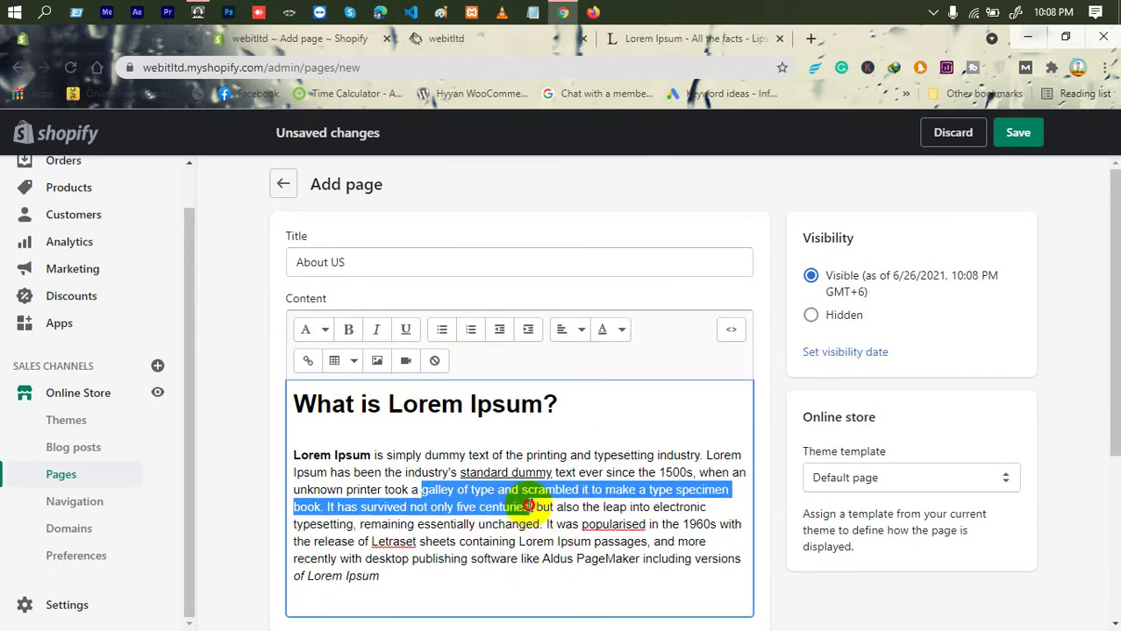
left_click(417, 586)
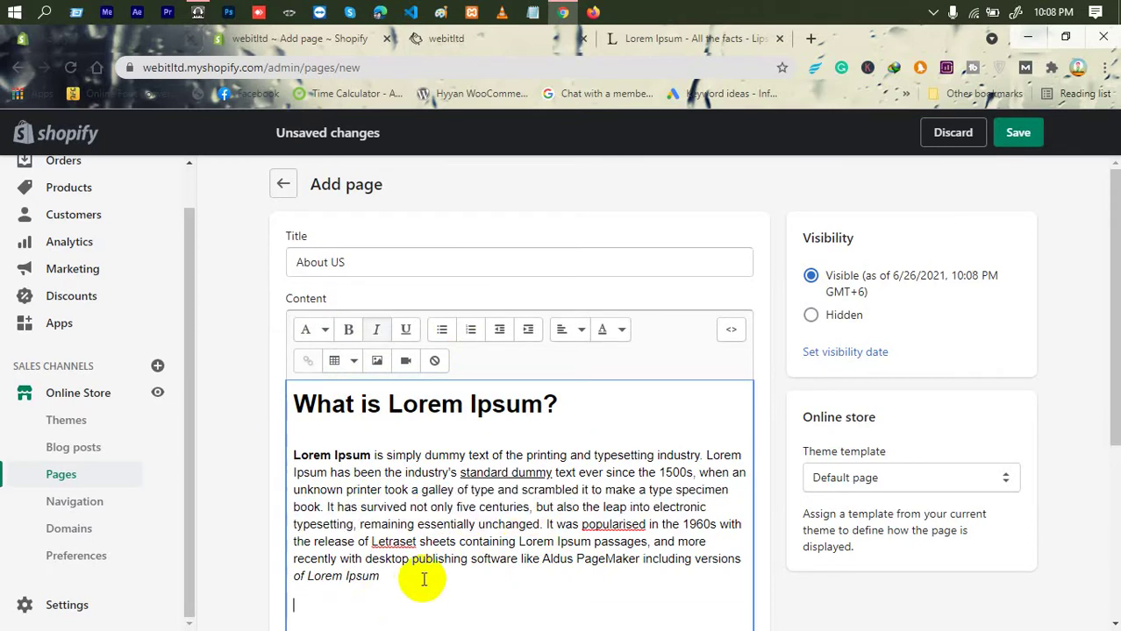
key("ctrl+v")
scroll(493, 465, "down", 2)
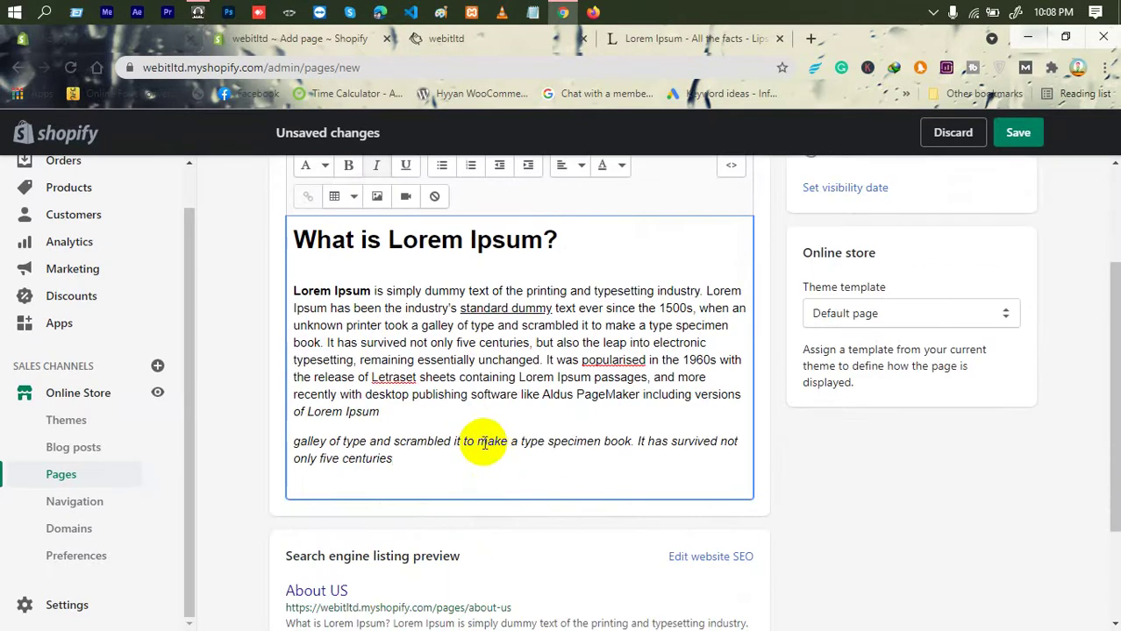
Split the pasted text into three lines, before "make" and before "It has survived", and format them as a bulleted list.
left_click(478, 441)
key("Return")
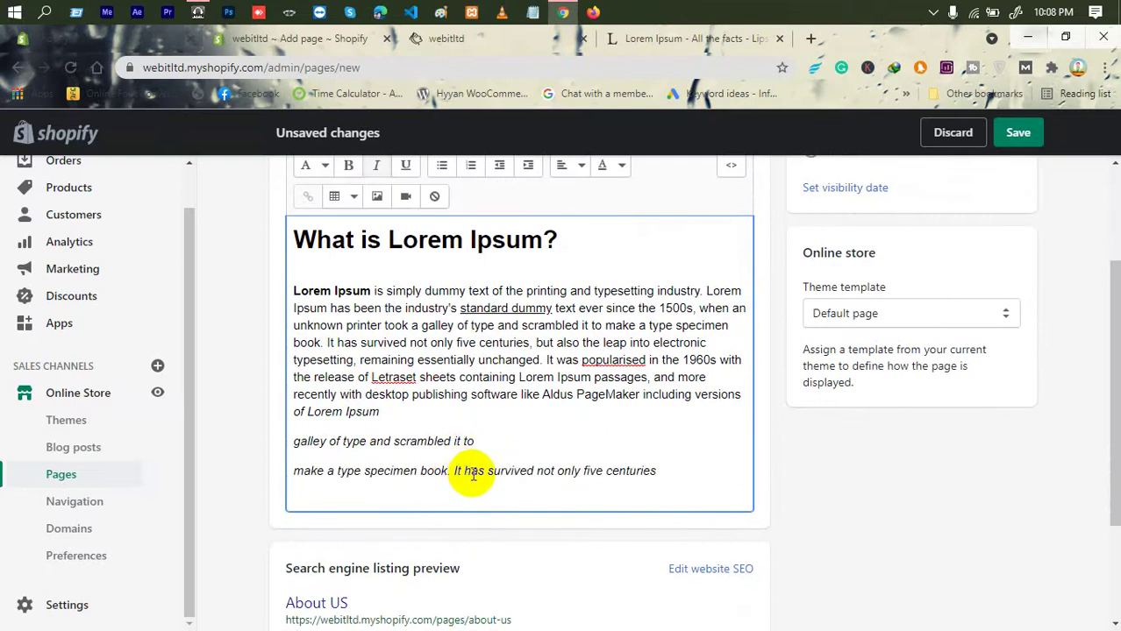
left_click(452, 472)
key("Return")
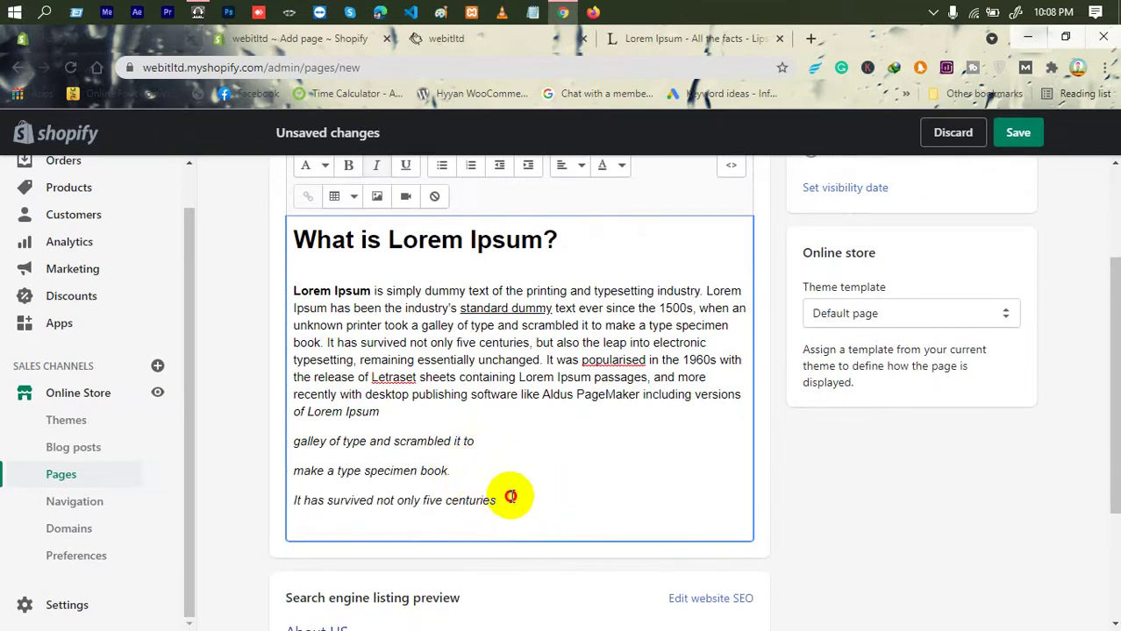
left_click_drag(502, 500, 281, 441)
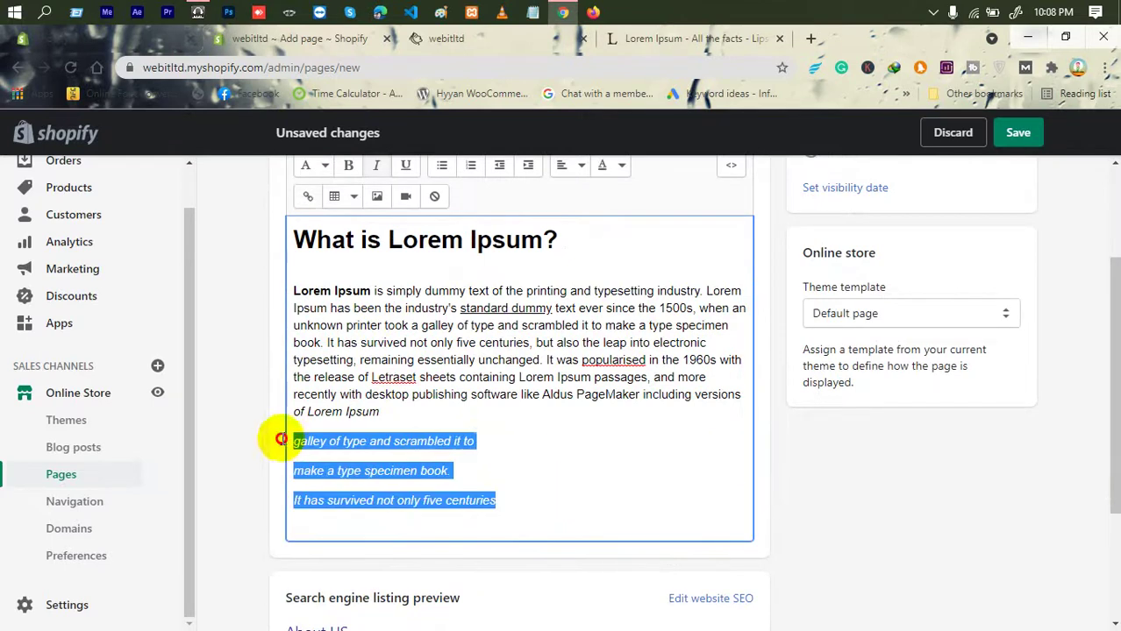
left_click(471, 171)
scroll(441, 252, "up", 1)
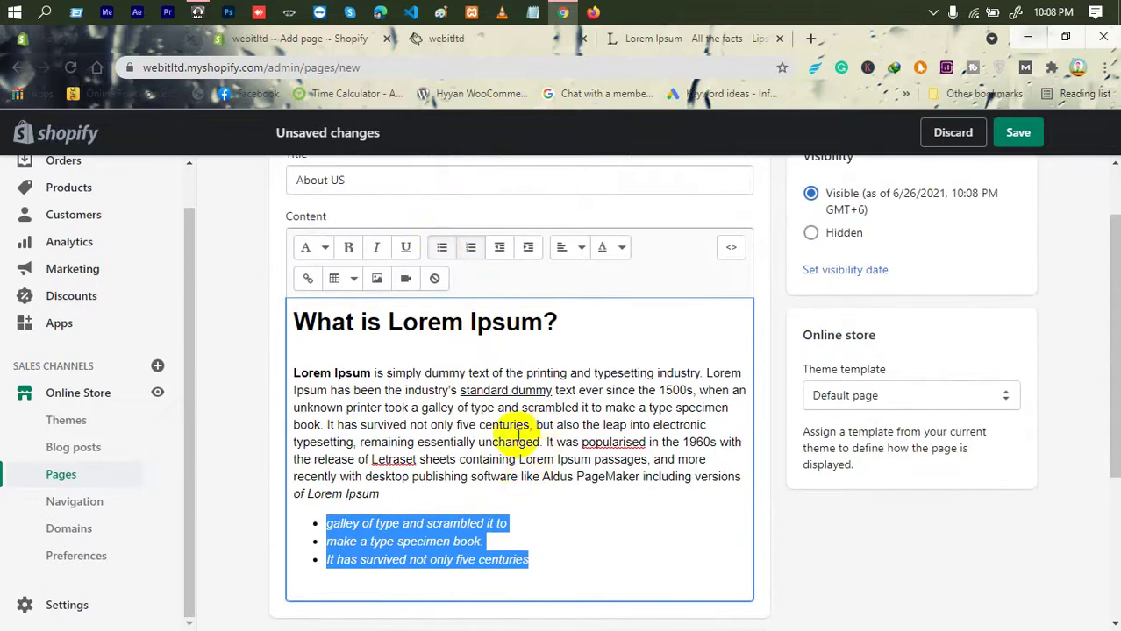
Start a new paragraph below the bulleted list and upload bow1.jpg from the Shopify Images folder for insertion.
left_click(556, 566)
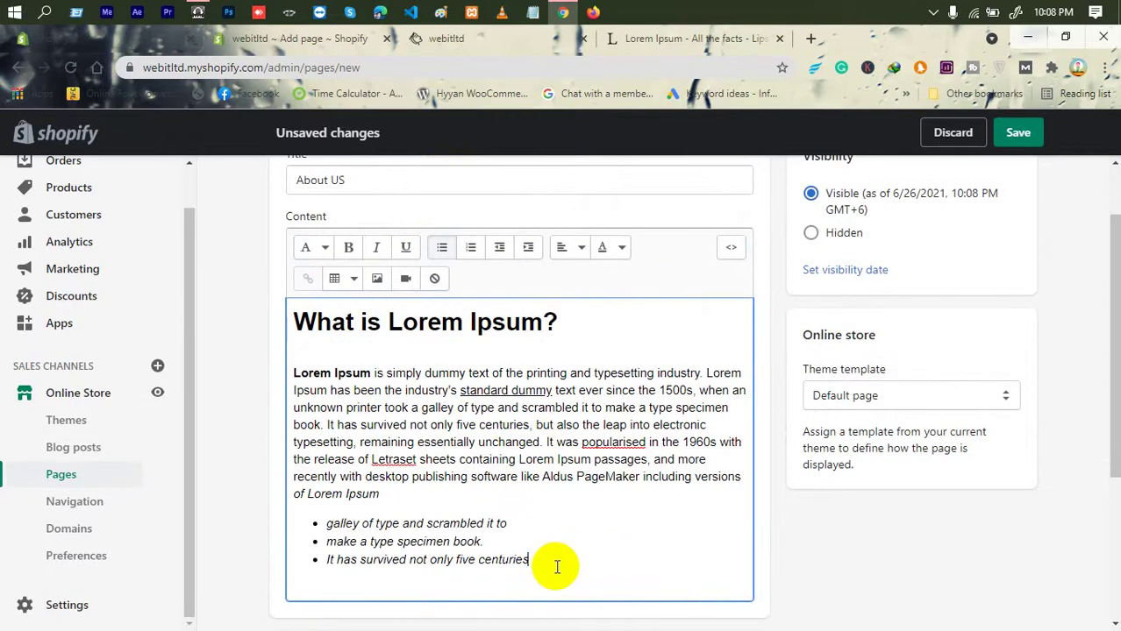
key("Return")
key("Return")
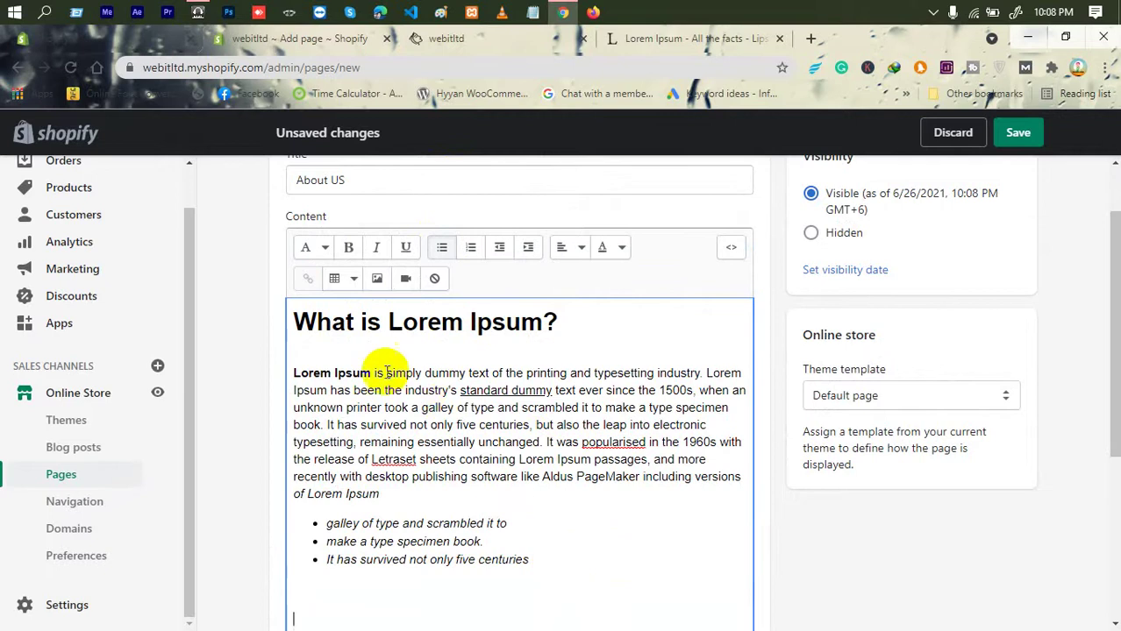
left_click(379, 279)
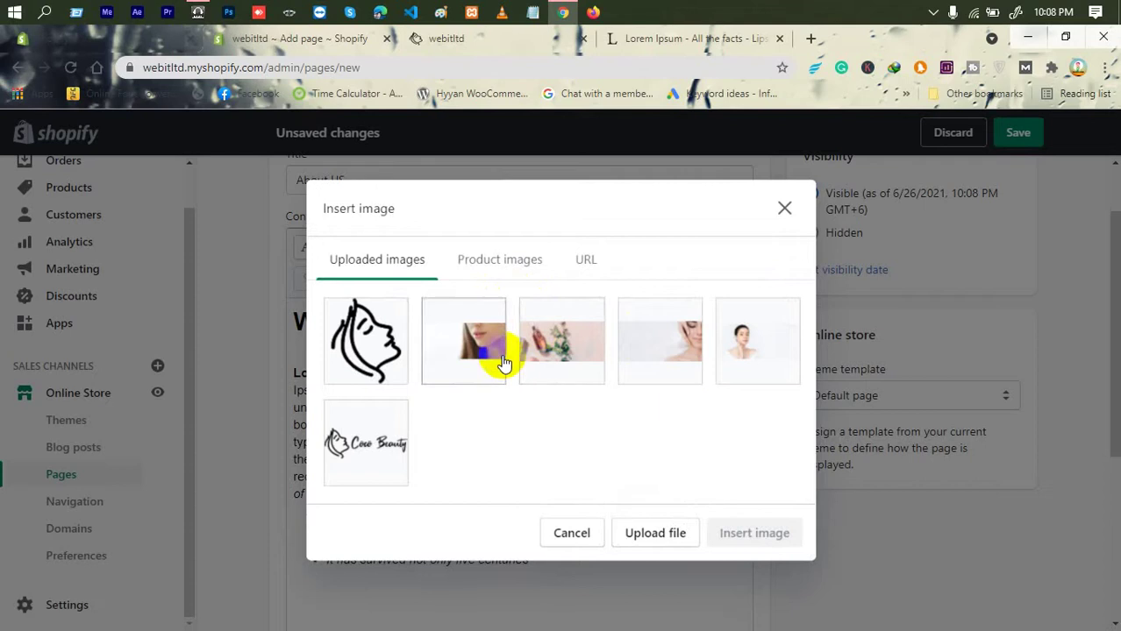
left_click(658, 537)
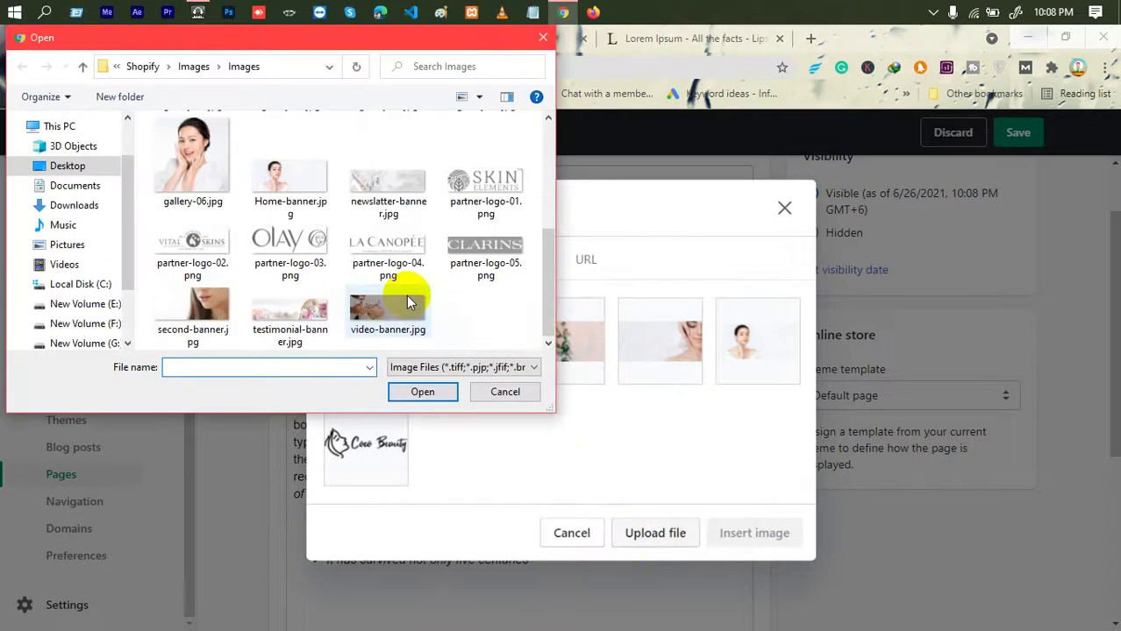
scroll(406, 295, "up", 5)
scroll(406, 295, "up", 3)
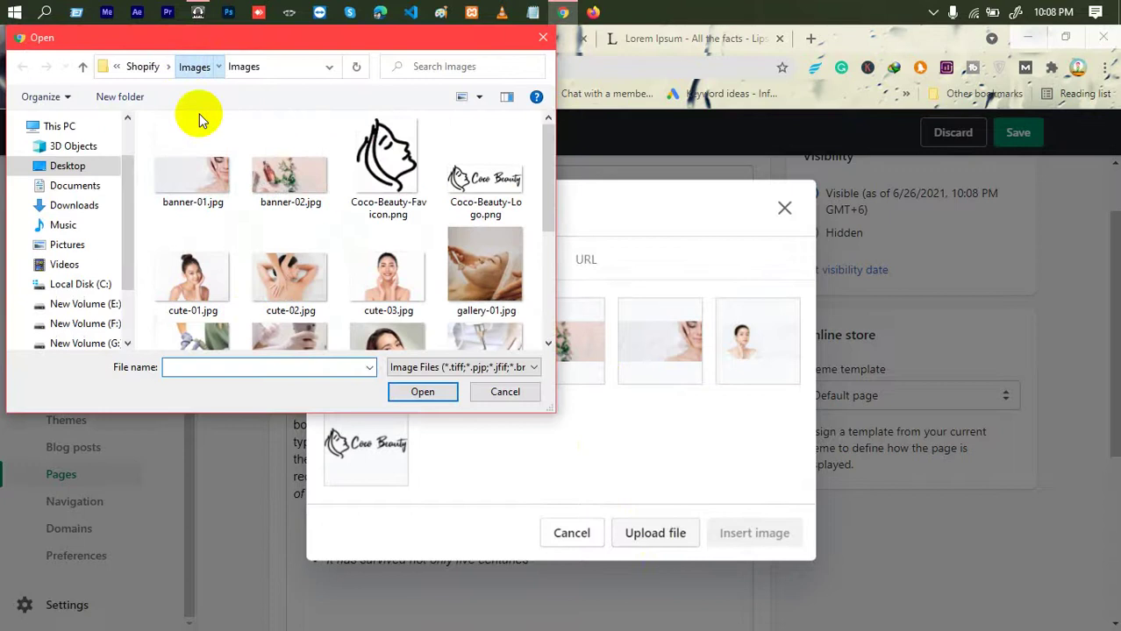
left_click(195, 67)
scroll(391, 251, "down", 2)
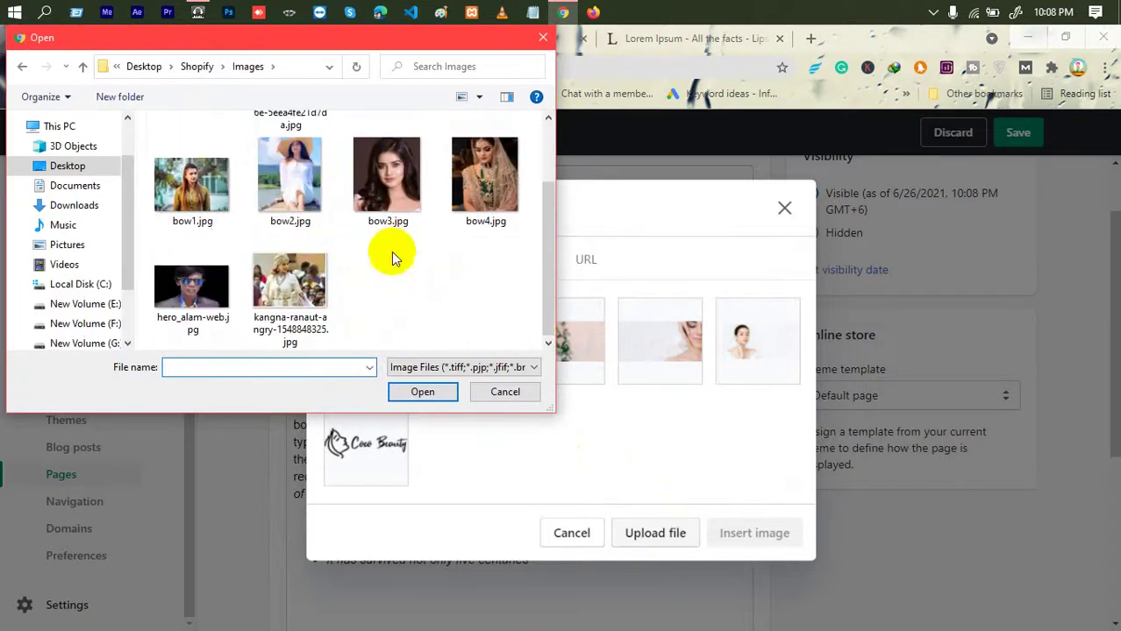
double_click(197, 193)
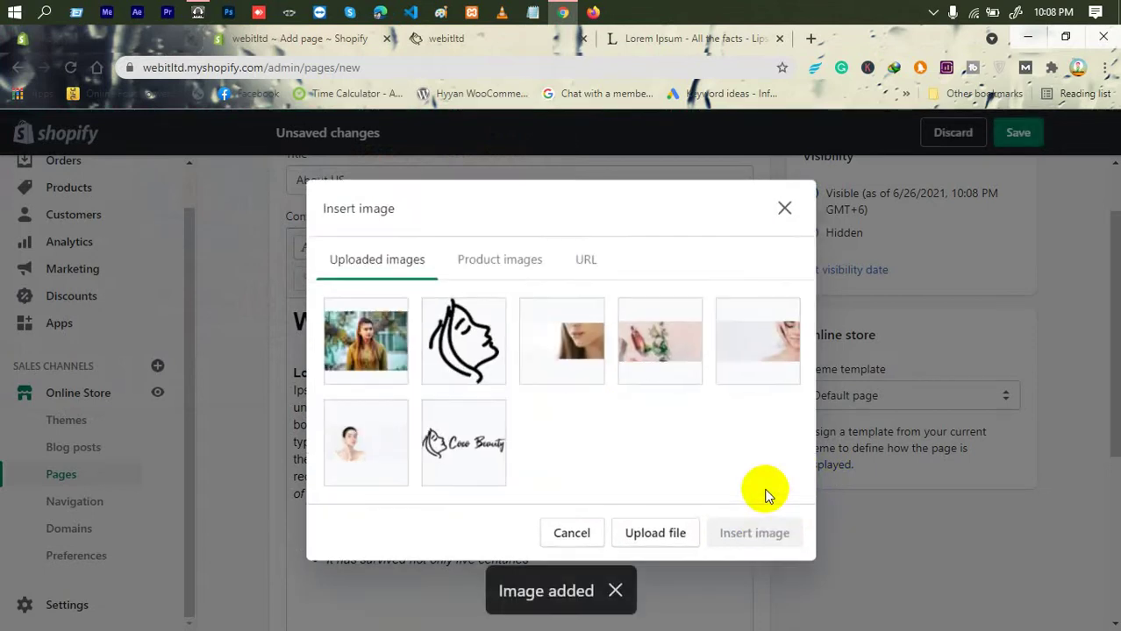
Insert the uploaded bow1.jpg image below the bulleted list and save the About US page.
left_click(387, 320)
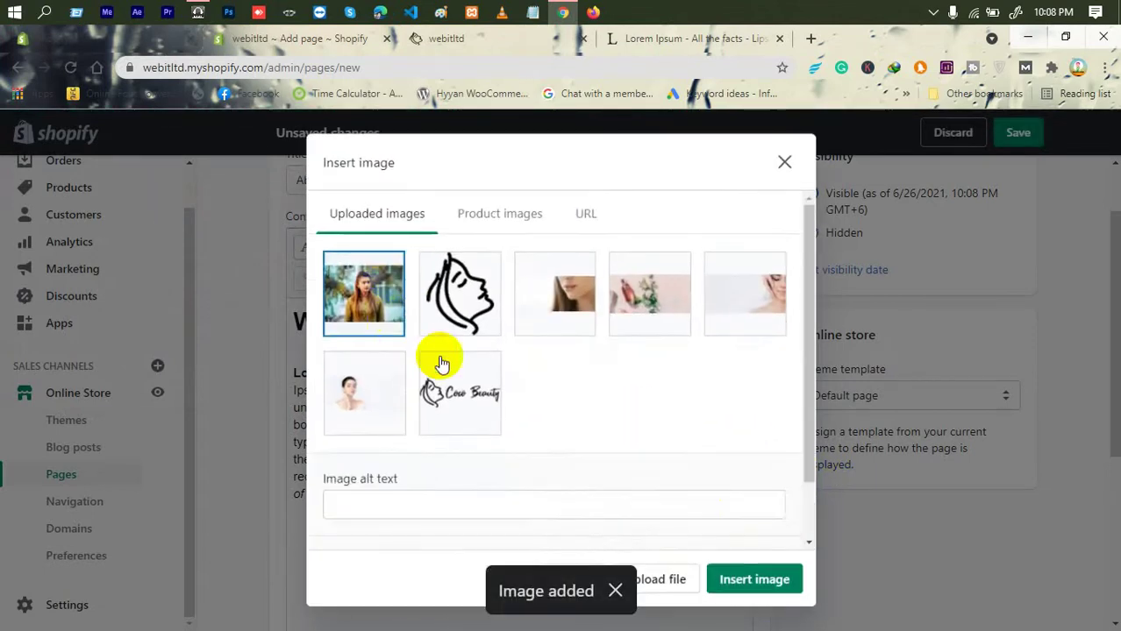
left_click(750, 582)
scroll(584, 450, "down", 4)
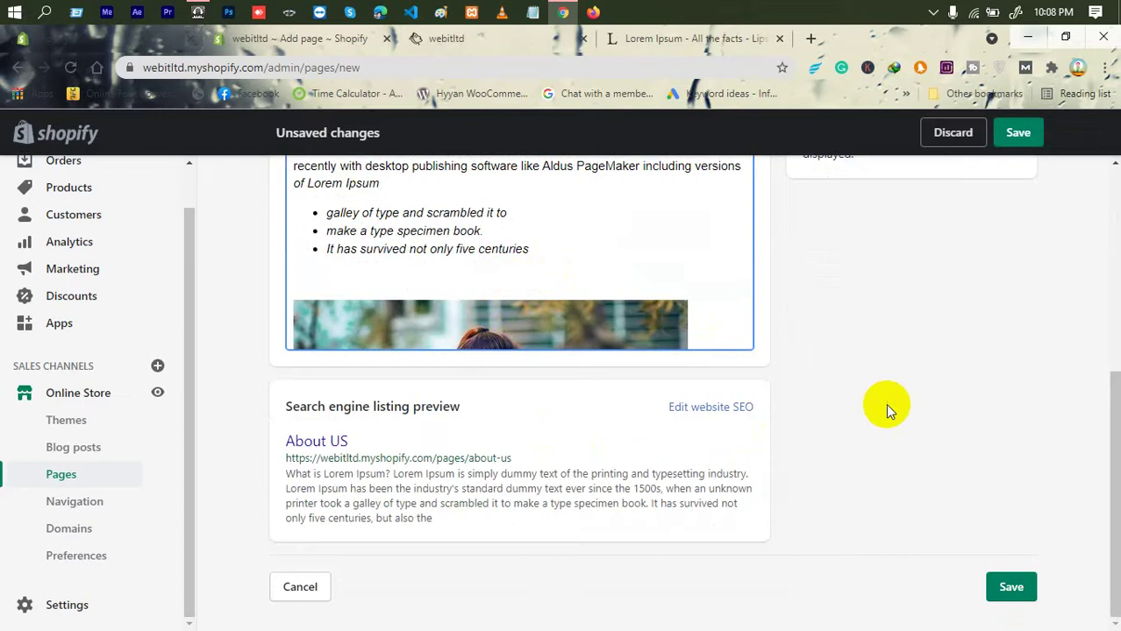
scroll(885, 403, "up", 8)
scroll(876, 382, "down", 8)
left_click(1013, 590)
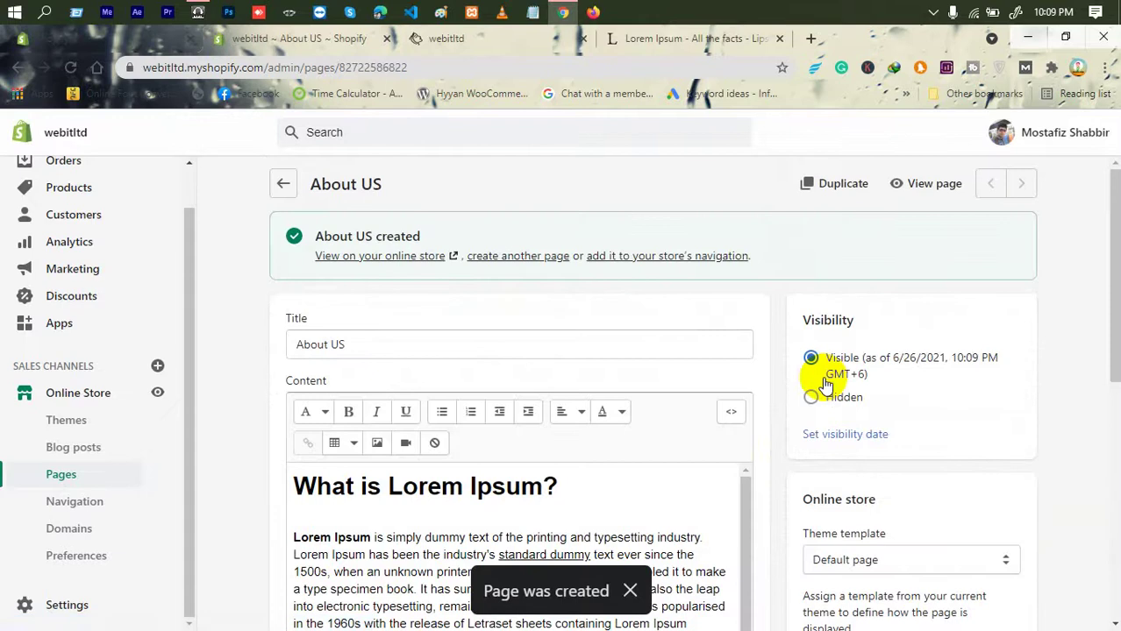
Start creating another page and title it "Contact Us".
left_click(504, 260)
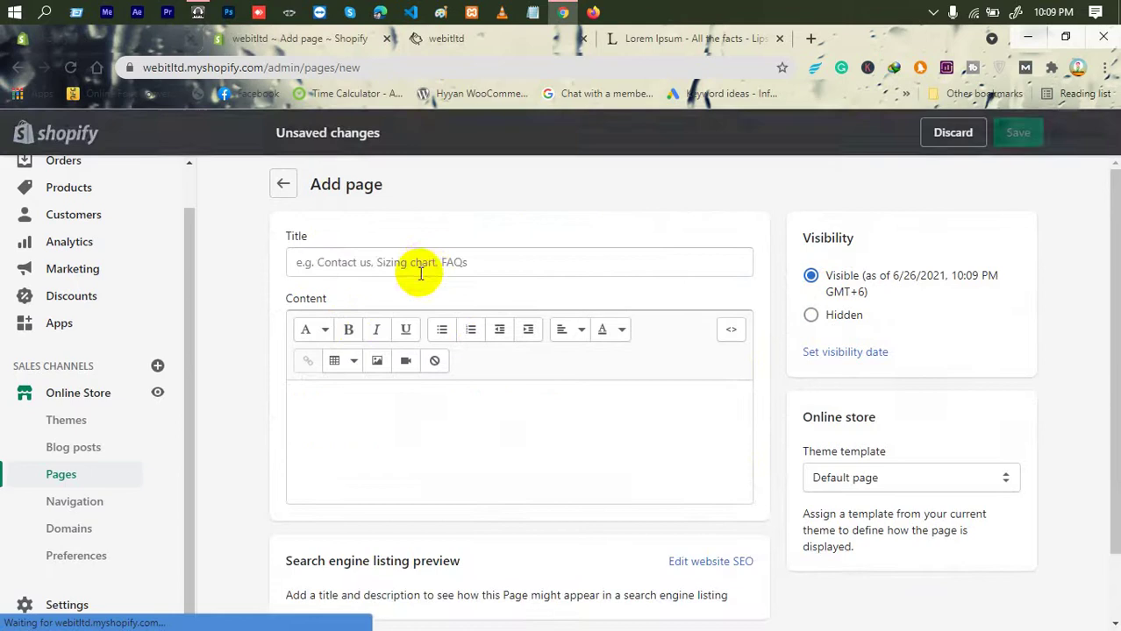
left_click(422, 262)
type("C")
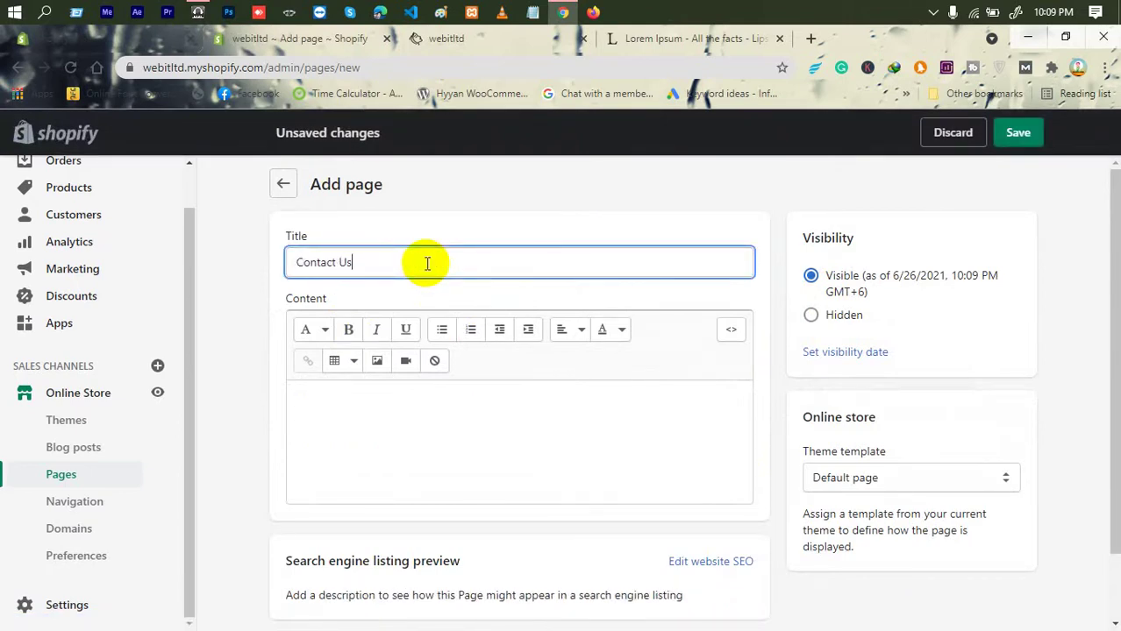
type("ontact Us")
left_click(683, 37)
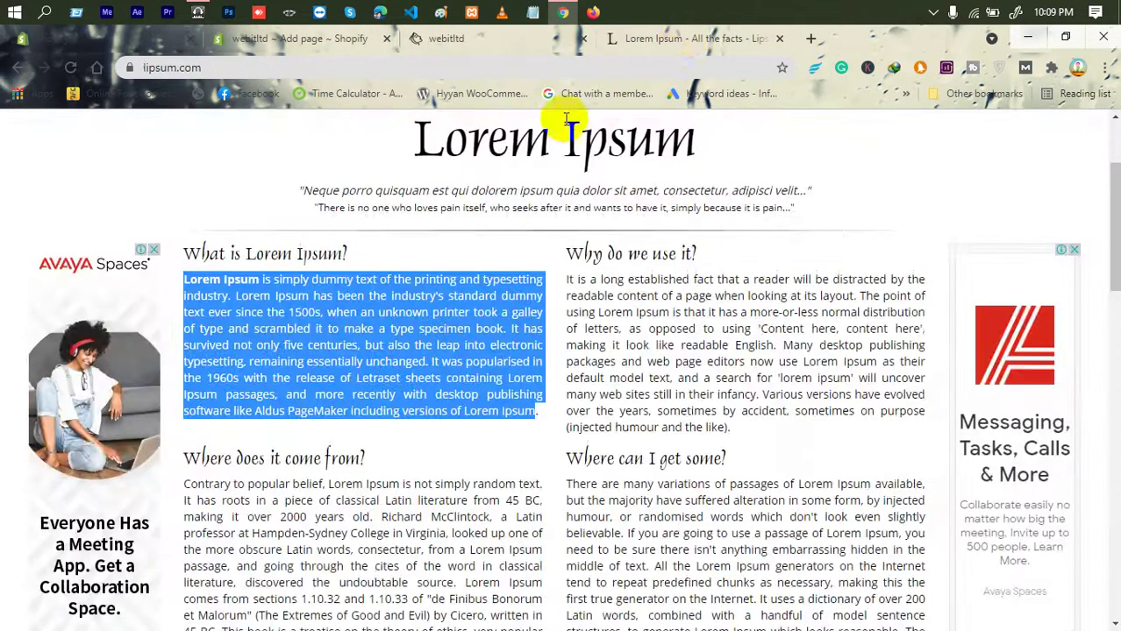
left_click(447, 38)
left_click(303, 39)
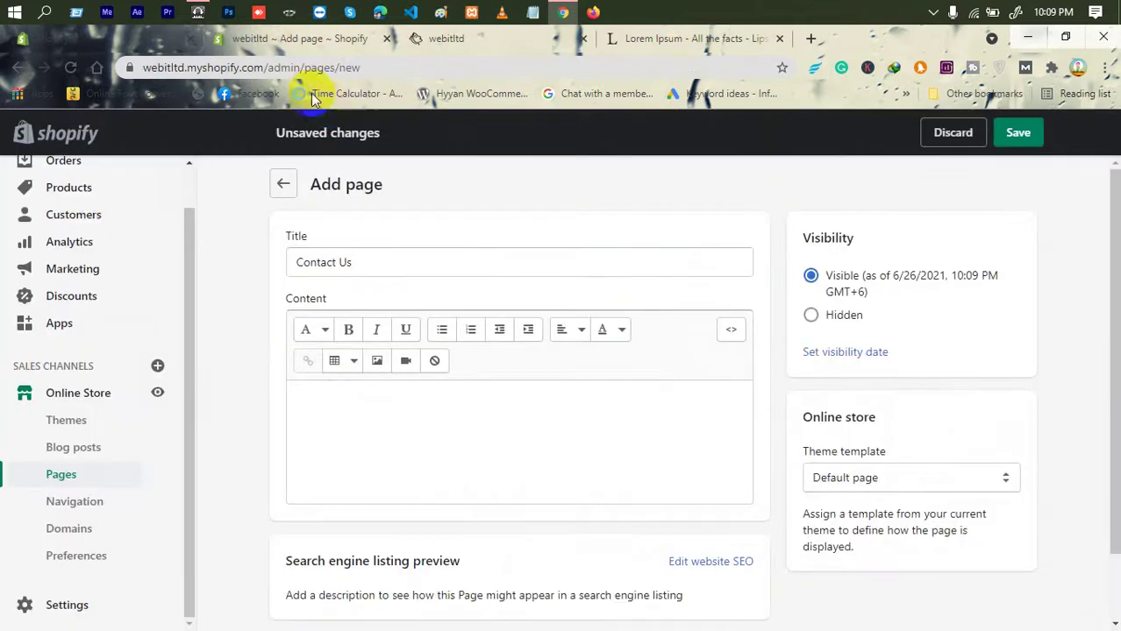
left_click(381, 440)
Assign the "contact" theme template to the Contact Us page and save it.
left_click(860, 477)
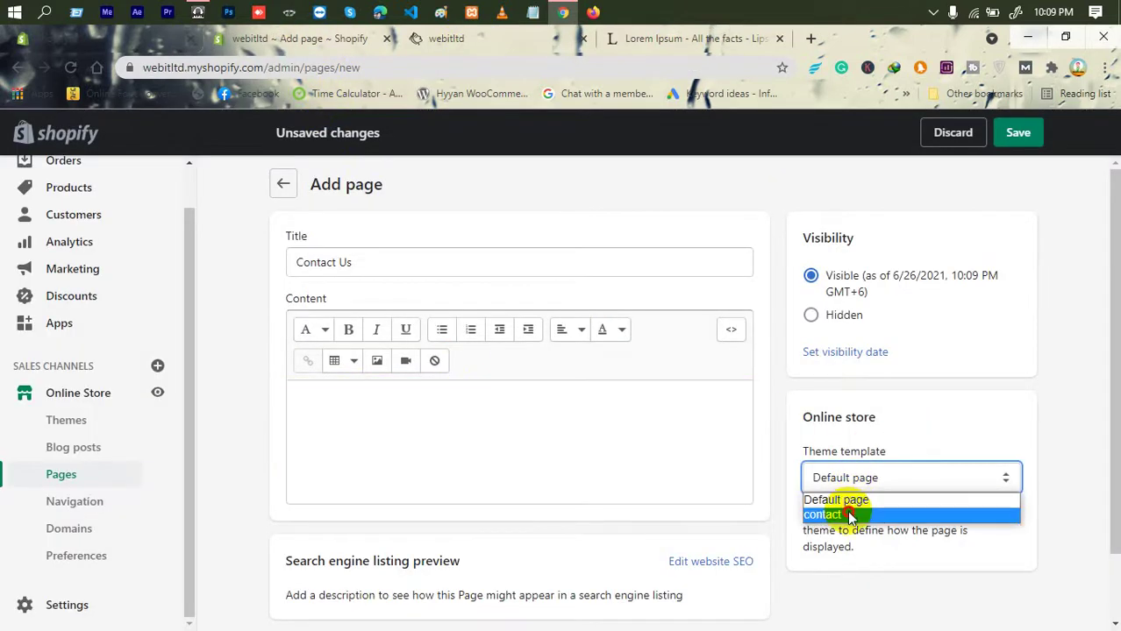
left_click(847, 516)
scroll(605, 428, "down", 1)
left_click(1018, 587)
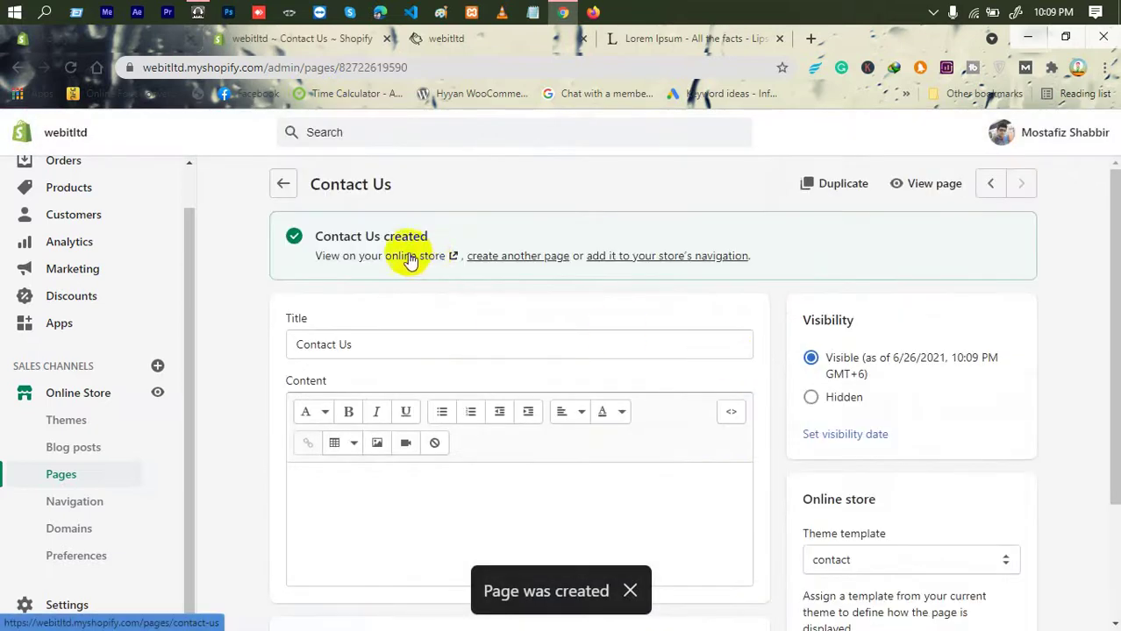
View the Contact Us page in the online store, examine its contact form and return to the page's admin settings.
left_click(406, 254)
scroll(410, 332, "down", 3)
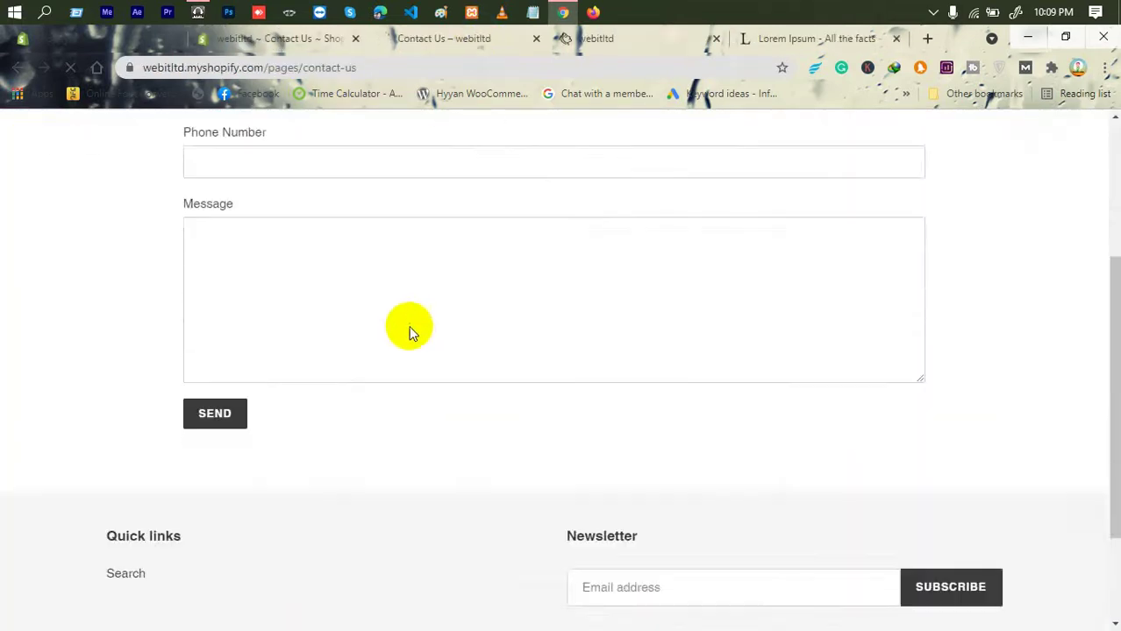
scroll(410, 329, "down", 2)
scroll(411, 327, "up", 5)
left_click(314, 355)
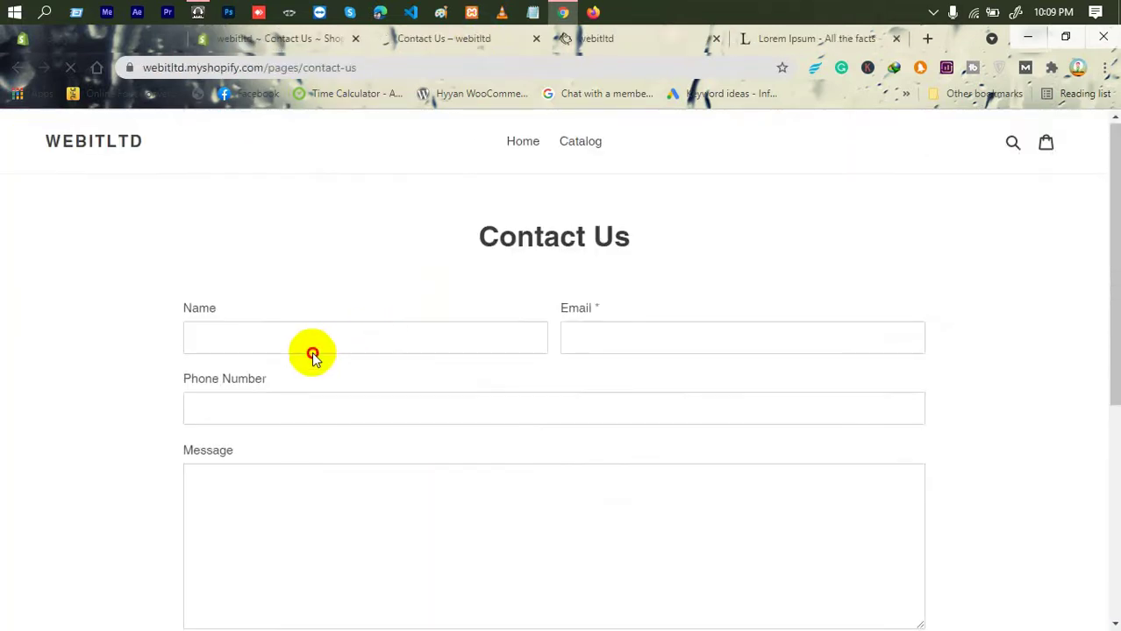
left_click(334, 40)
scroll(502, 340, "down", 2)
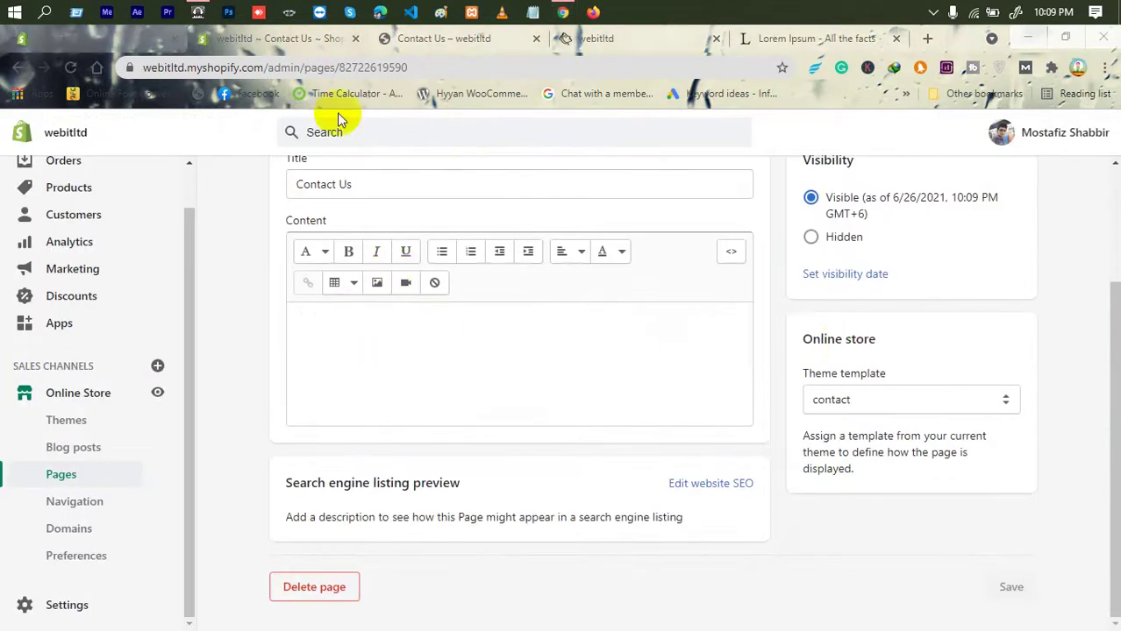
scroll(546, 237, "up", 2)
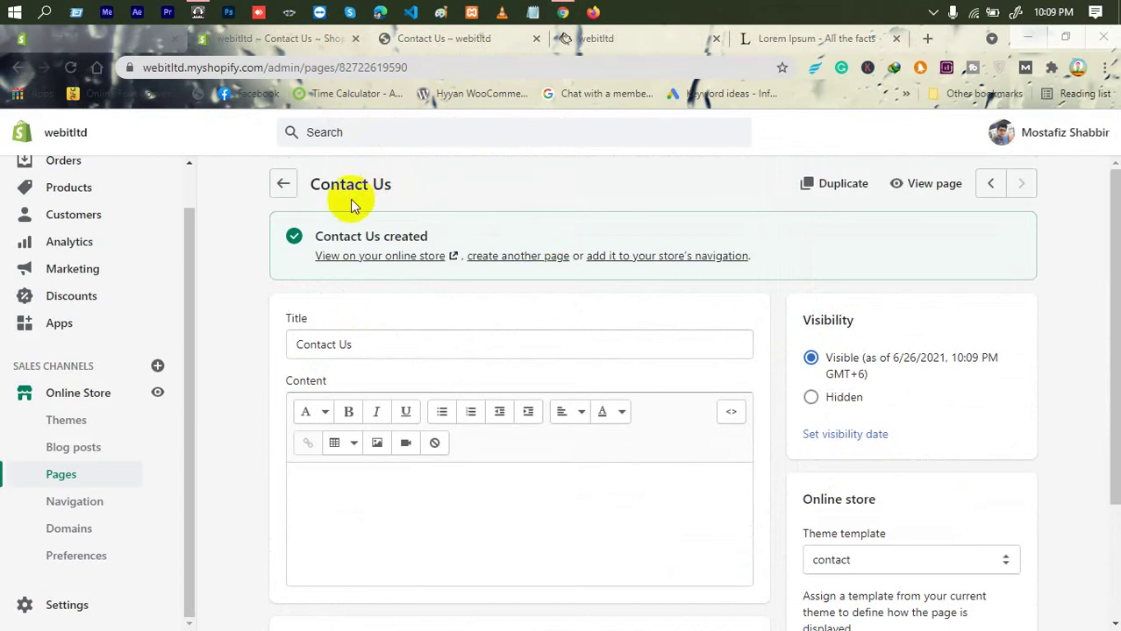
Start creating another page and title it "Privacy Policy".
left_click(497, 256)
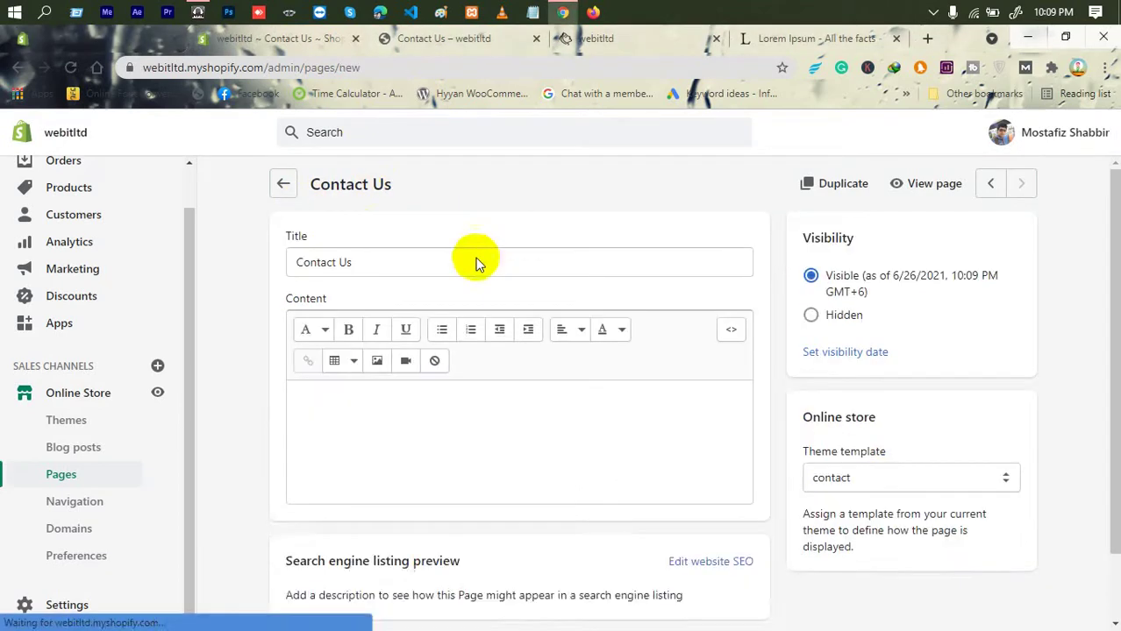
left_click(425, 259)
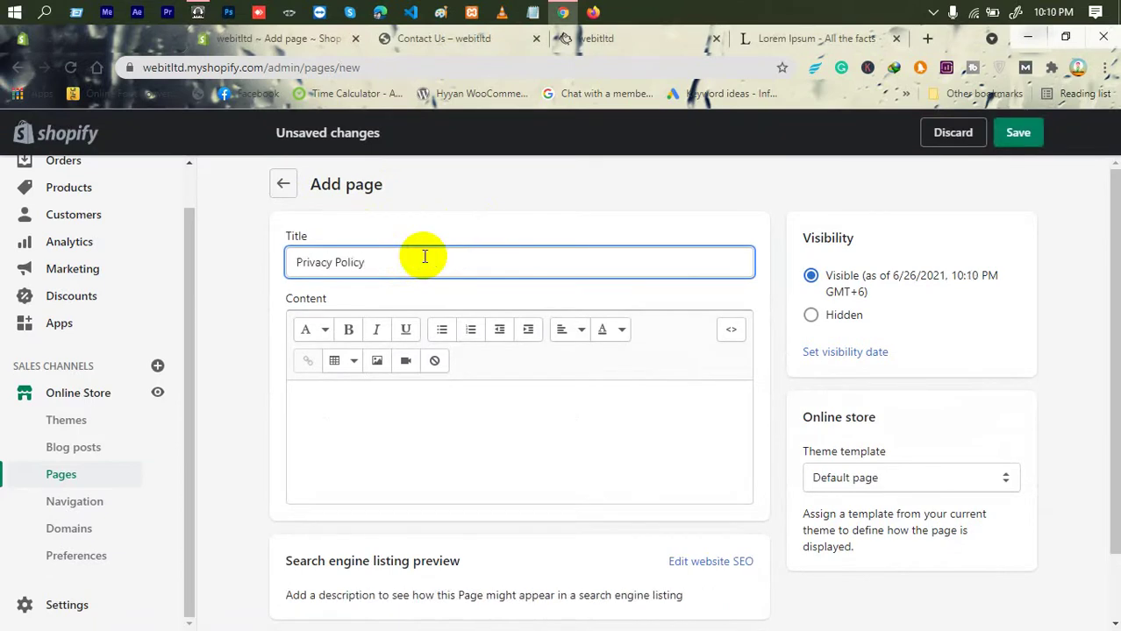
Paste the "What is Lorem Ipsum?" paragraph from lipsum.com into the Privacy Policy page's content and save the page.
left_click(814, 35)
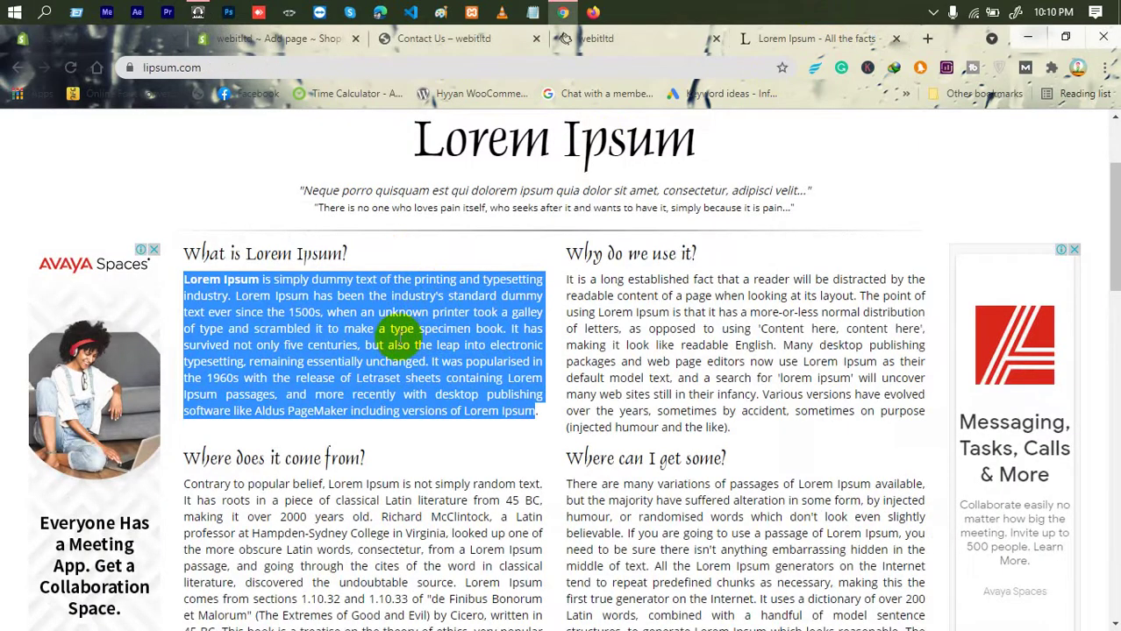
left_click(568, 37)
left_click(526, 44)
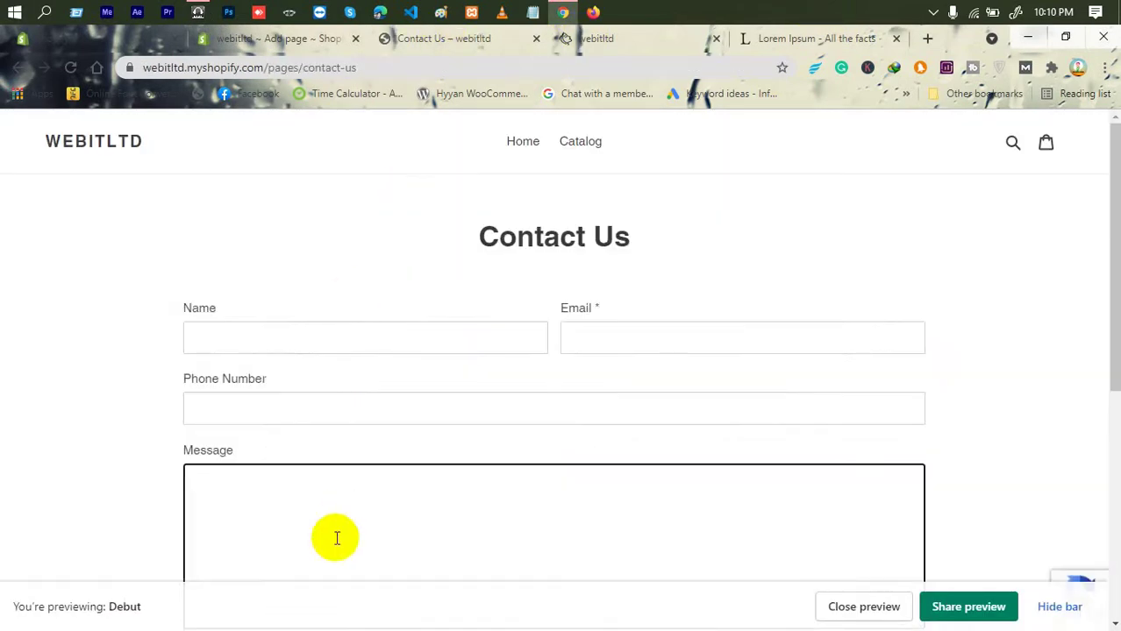
left_click(536, 38)
left_click(298, 38)
left_click(393, 418)
type("Lorem Ipsum is simply dummy text of the printing and typesetting industry. Lorem Ipsum has been the industry's standard dummy text ever since the 1500s, when an unknown printer took a galley of type and scrambled it to make a type specimen book. It has survived not only five centuries, but also the leap into electronic typesetting, remaining essentially unchanged. It was popularised in the 1960s with the release of Letraset sheets containing Lorem Ipsum passages, and more recently with desktop publishing software like Aldus PageMaker including versions of Lorem Ipsum")
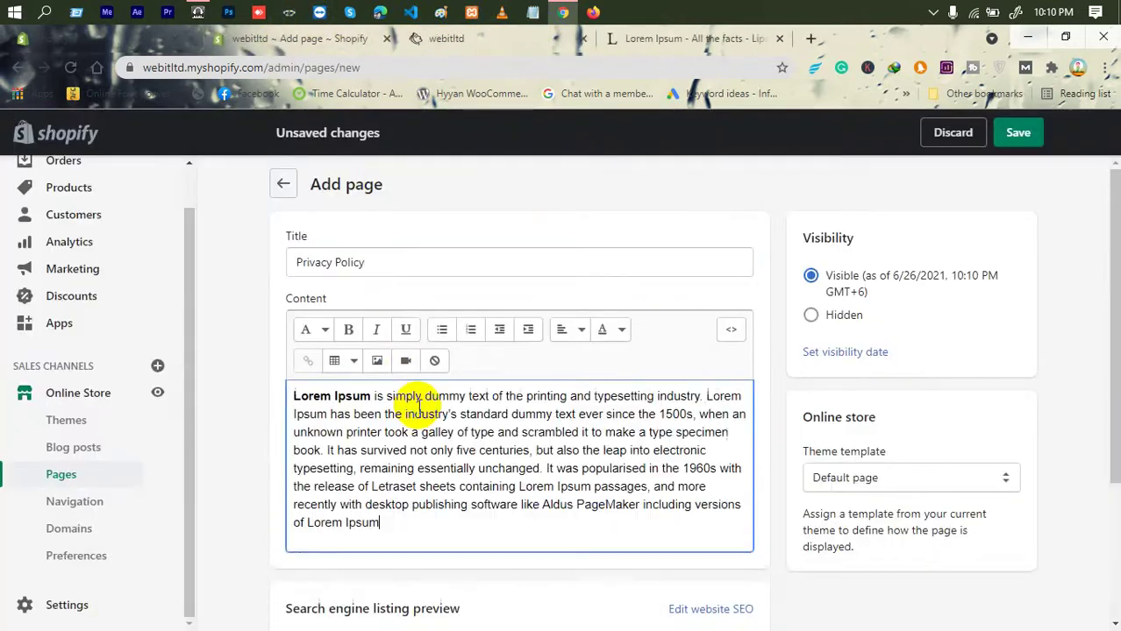
scroll(760, 403, "down", 2)
left_click(1004, 585)
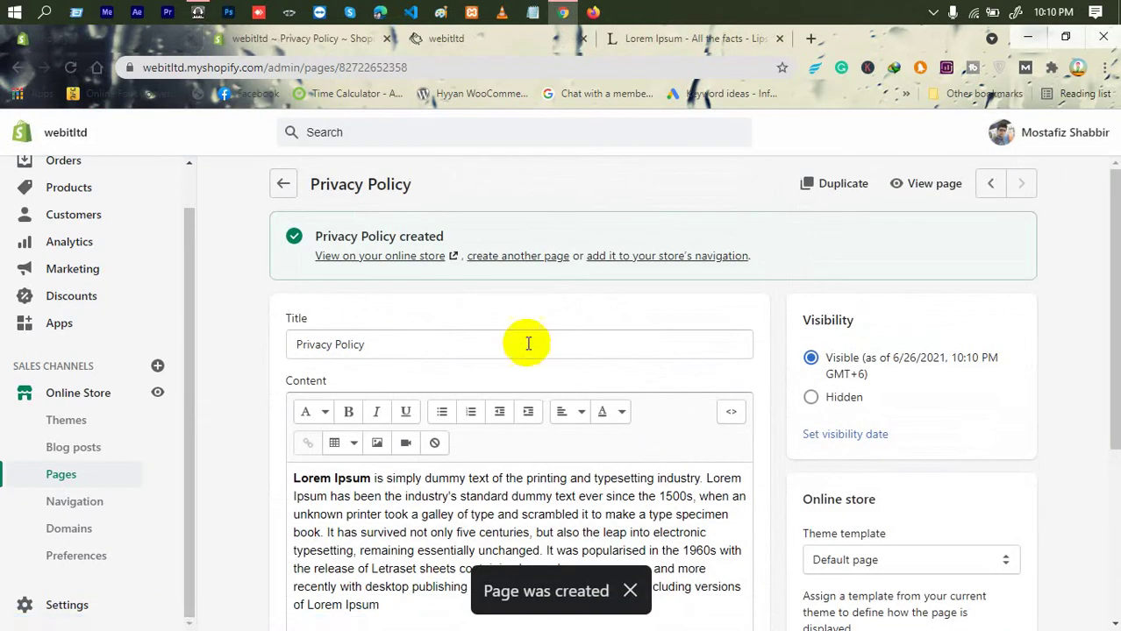
Start creating another page and title it "Refund Policy".
left_click(495, 256)
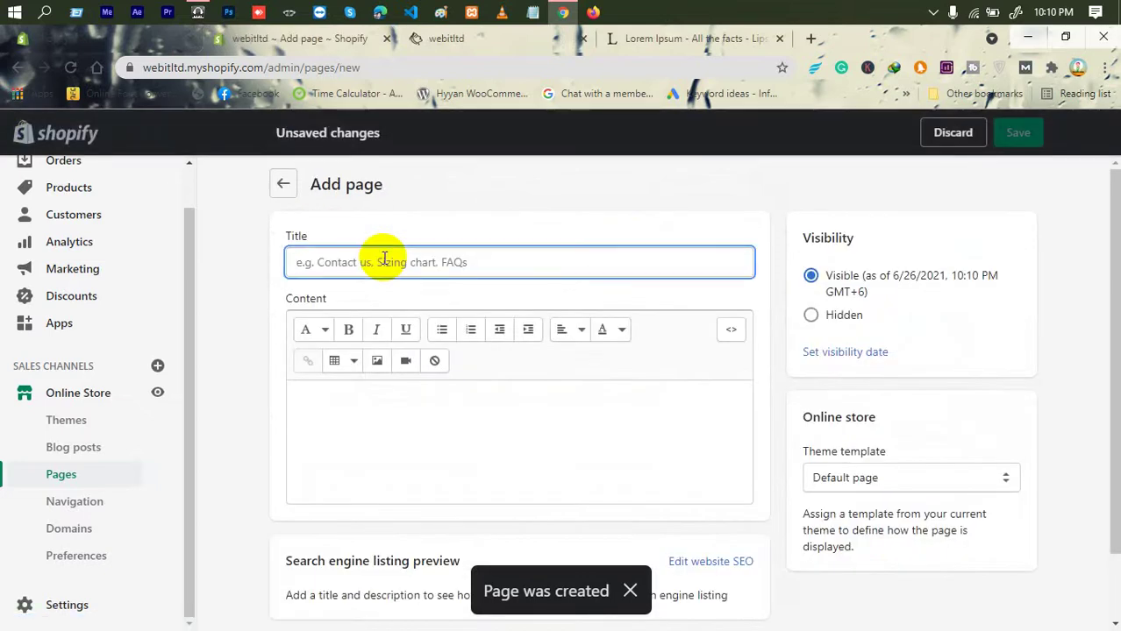
type("Refund P")
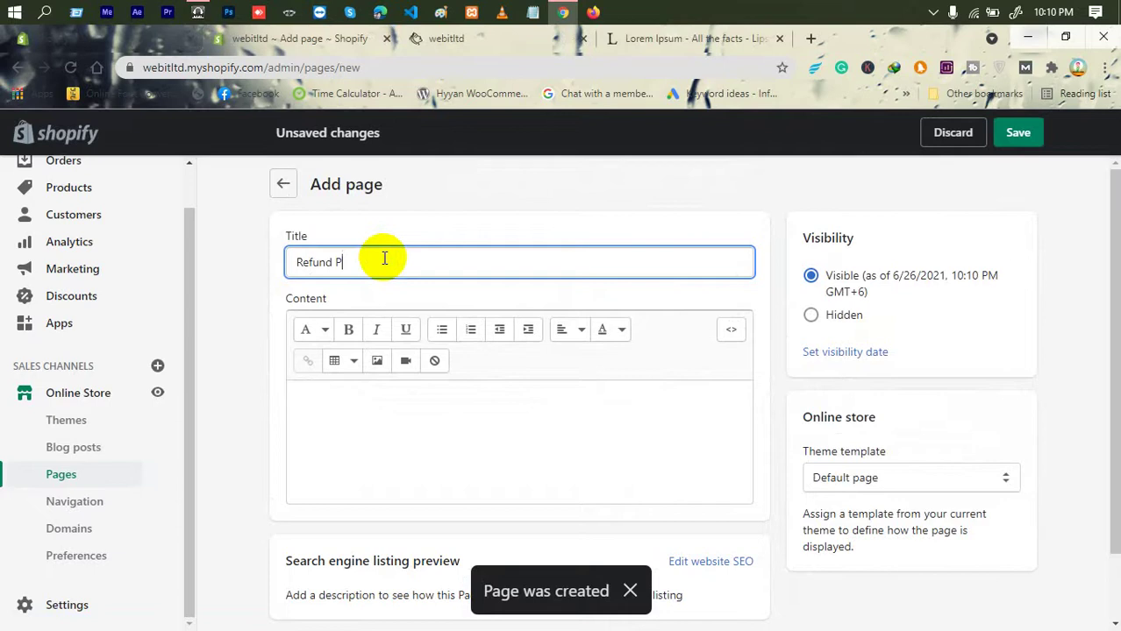
type("olicy")
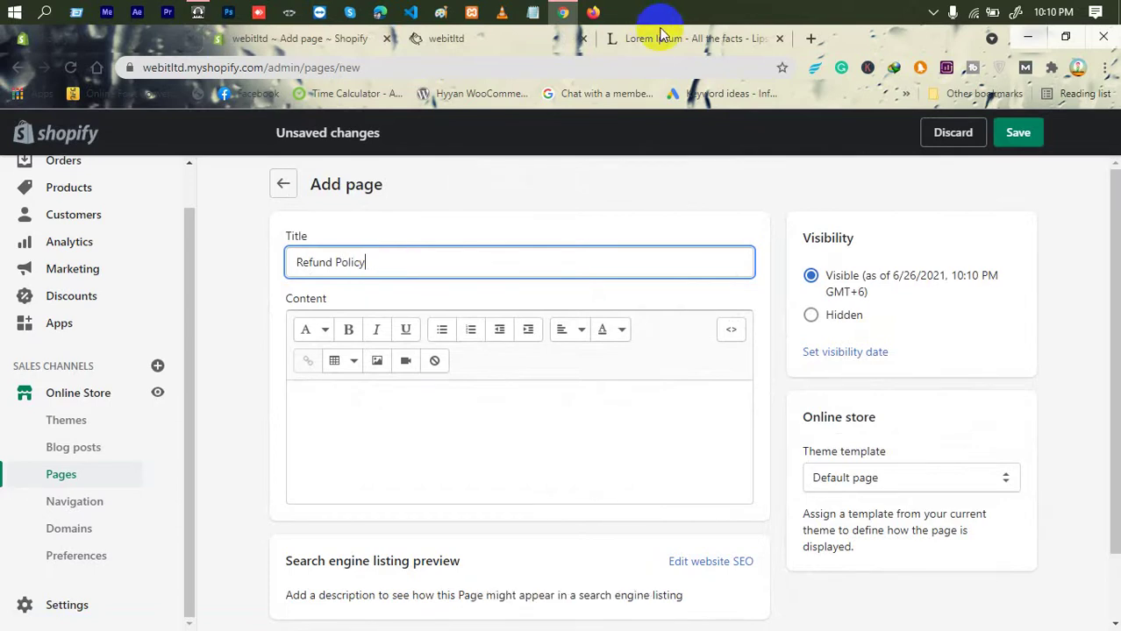
Fill the Refund Policy page's content with repeated copies of the "What is Lorem Ipsum?" paragraph, separated by blank lines.
left_click(665, 37)
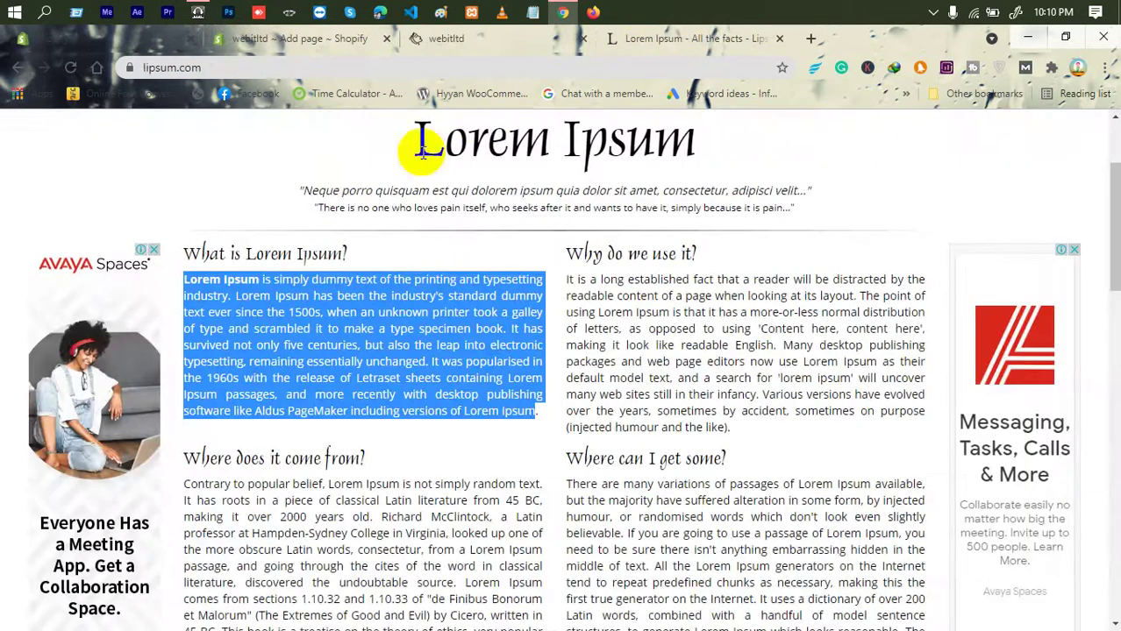
left_click(298, 38)
left_click(475, 406)
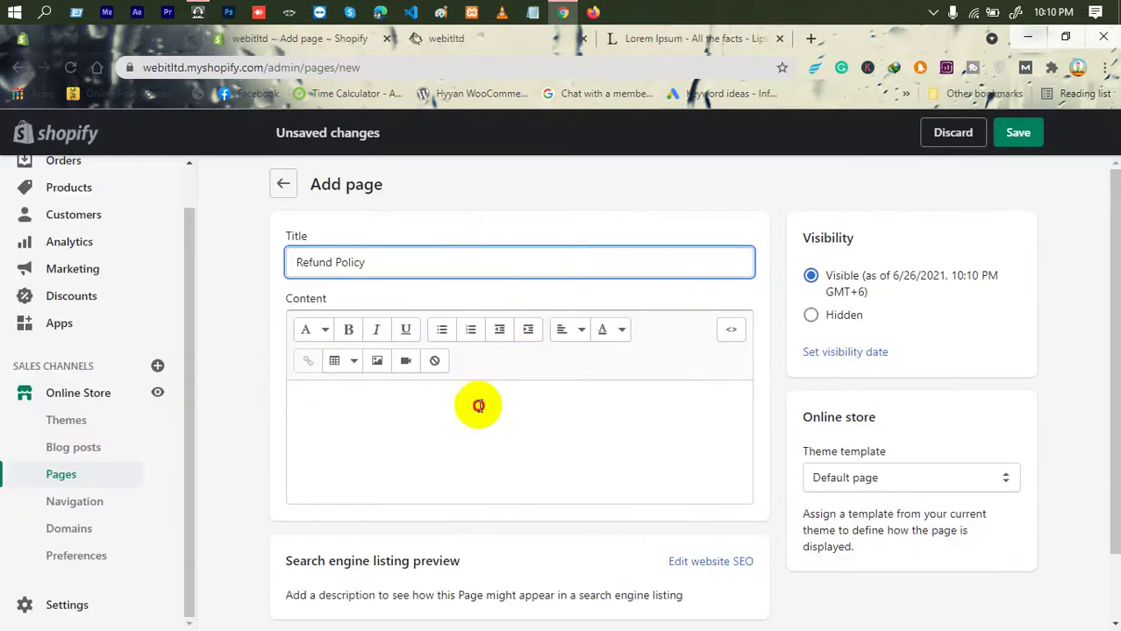
type("Lorem Ipsum is simply dummy text of the printing and typesetting industry. Lorem Ipsum has been the industry's standard dummy text ever since the 1500s, when an unknown printer took a galley of type and scrambled it to make a type specimen book. It has survived not only five centuries, but also the leap into electronic typesetting, remaining essentially unchanged. It was popularised in the 1960s with the release of Letraset sheets containing Lorem Ipsum passages, and more recently with desktop publishing software like Aldus PageMaker including versions of Lorem Ipsum")
key("Return")
key("Return")
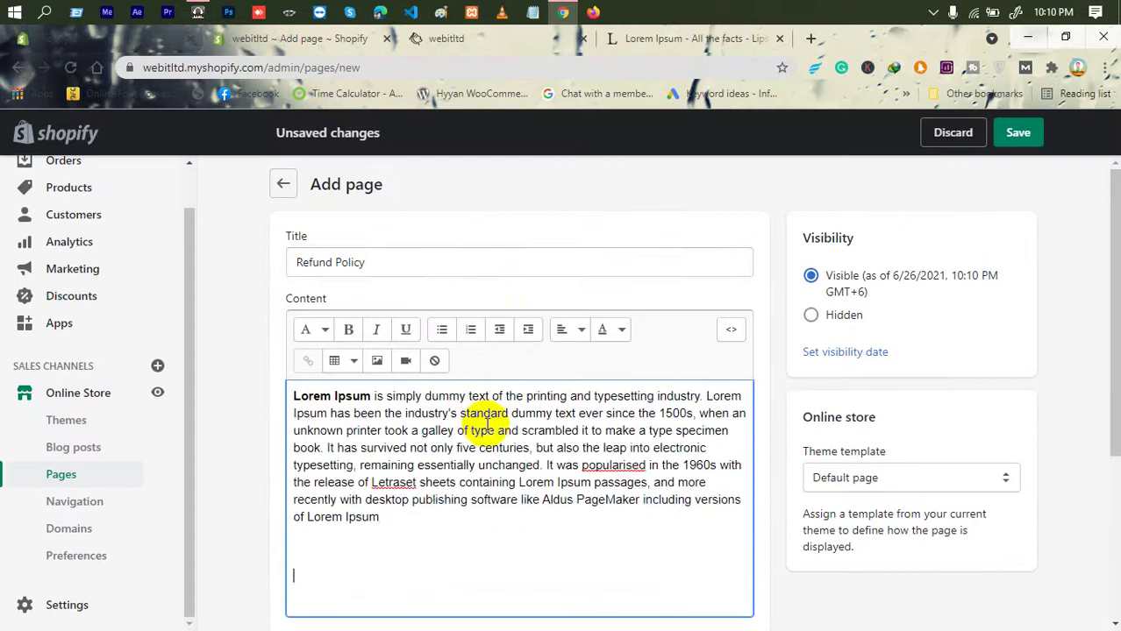
type("Lorem Ipsum is simply dummy text of the printing and typesetting industry. Lorem Ipsum has been the industry's standard dummy text ever since the 1500s, when an unknown printer took a galley of type and scrambled it to make a type specimen book. It has survived not only five centuries, but also the leap into electronic typesetting, remaining essentially unchanged. It was popularised in the 1960s with the release of Letraset sheets containing Lorem Ipsum passages, and more recently with desktop publishing software like Aldus PageMaker including versions of Lorem Ipsum")
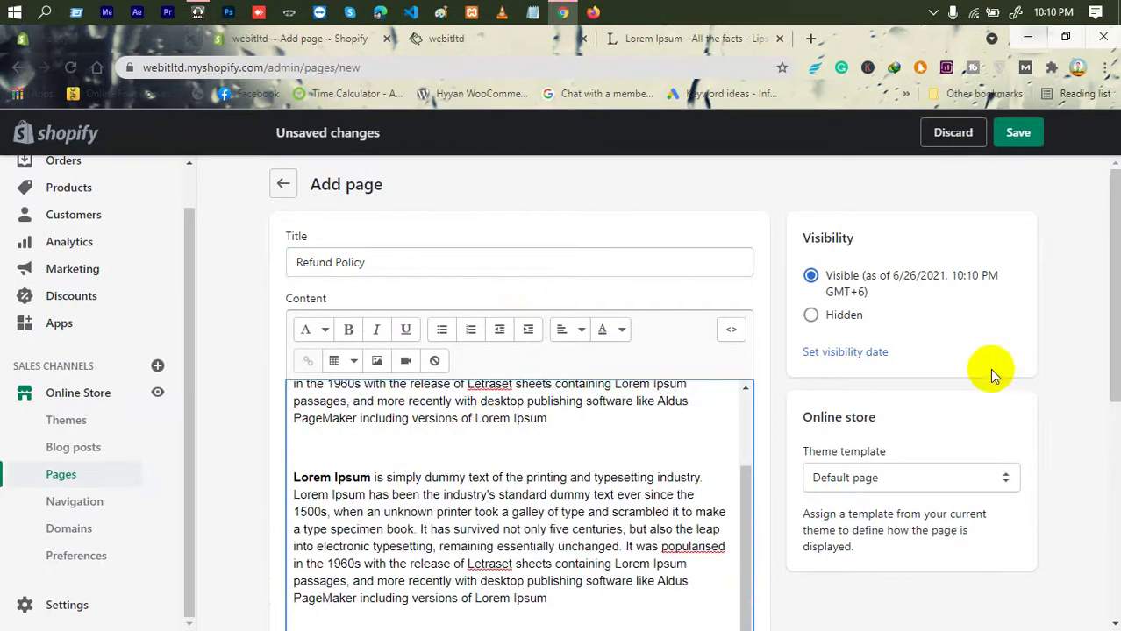
Set the Refund Policy page's visibility to Visible and save the page.
left_click(827, 316)
left_click(831, 281)
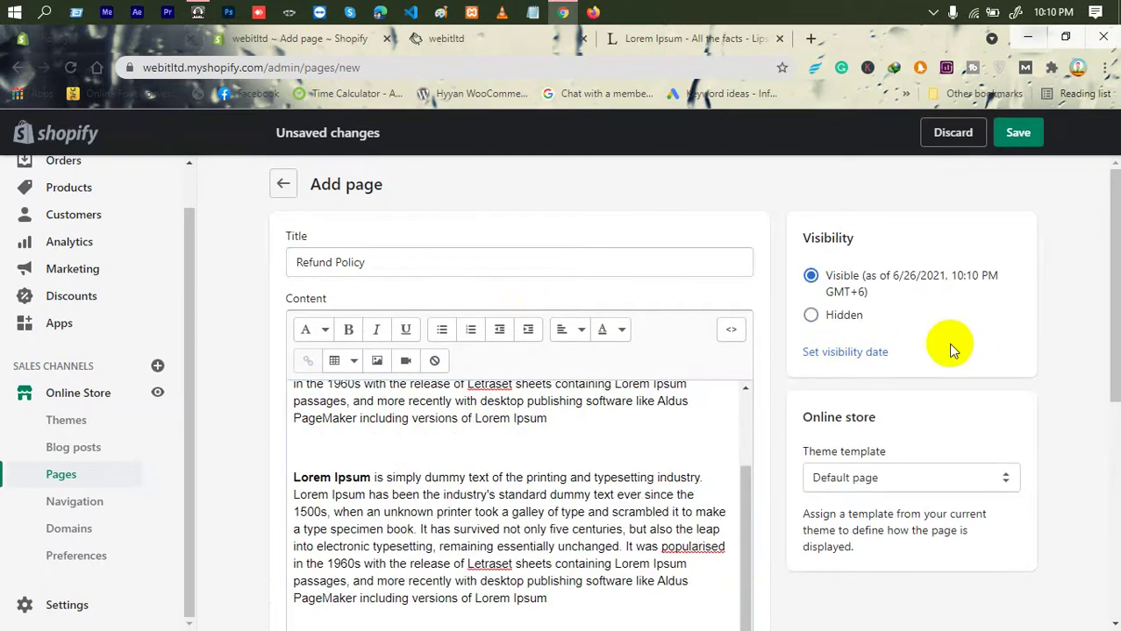
scroll(952, 368, "down", 3)
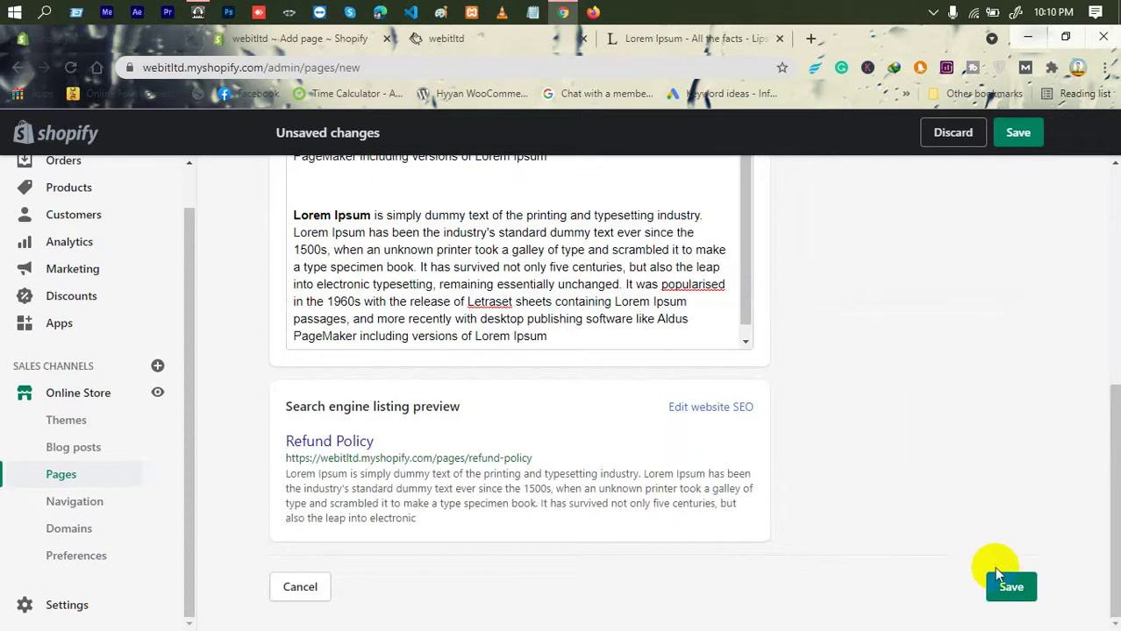
left_click(1011, 586)
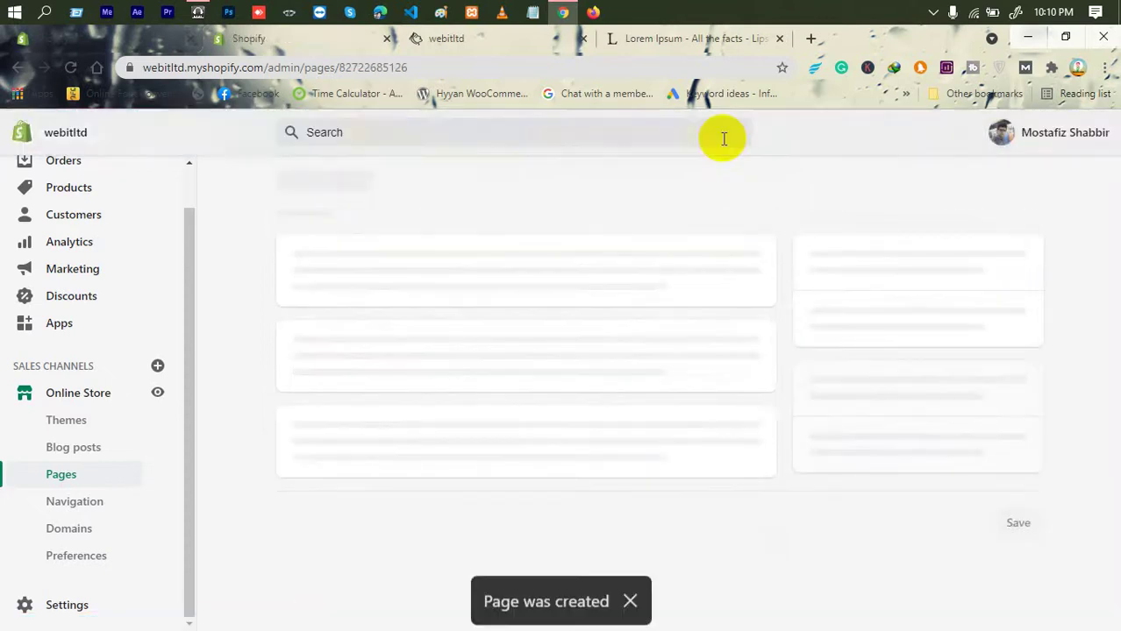
Start creating another page from the saved Refund Policy page and title it "TOS".
left_click(672, 46)
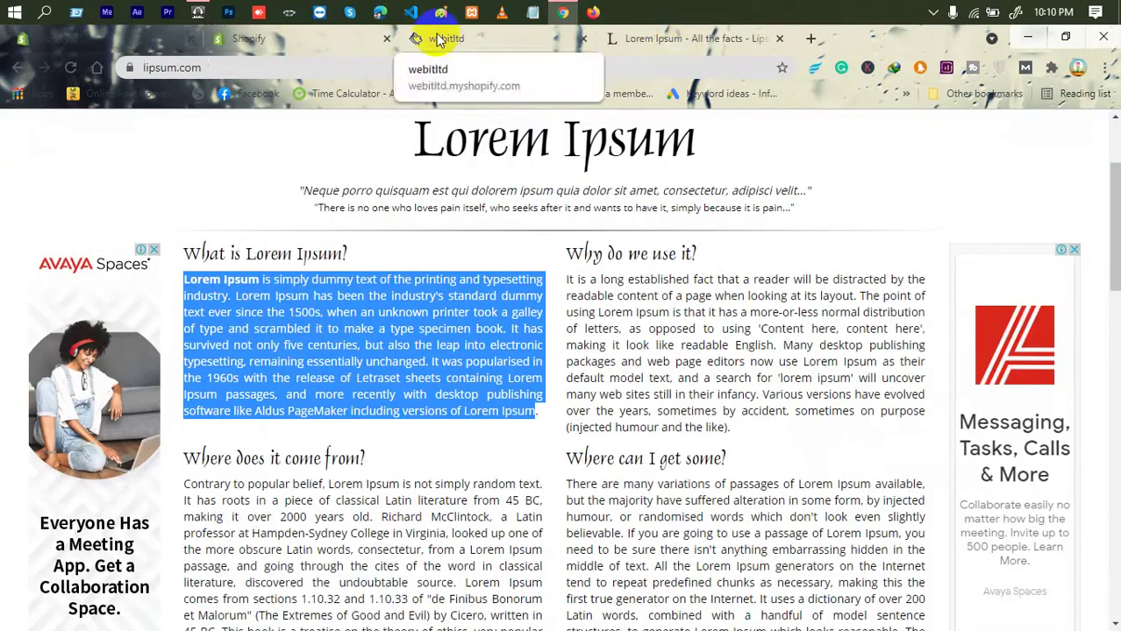
left_click(434, 39)
left_click(316, 44)
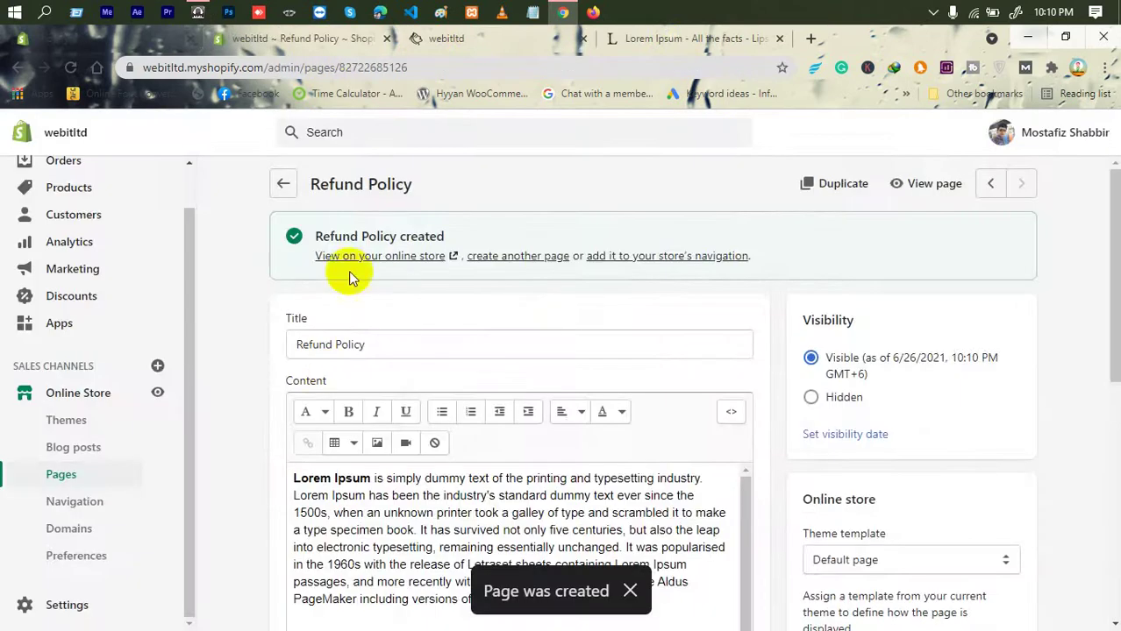
key("alt+Left")
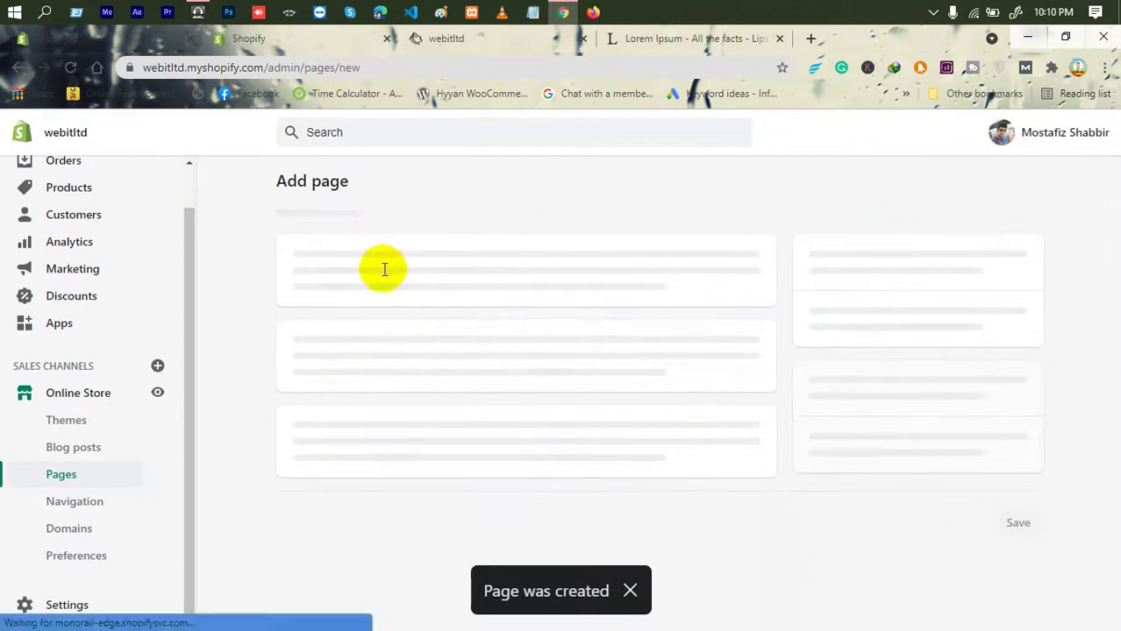
left_click(386, 271)
type("TOS")
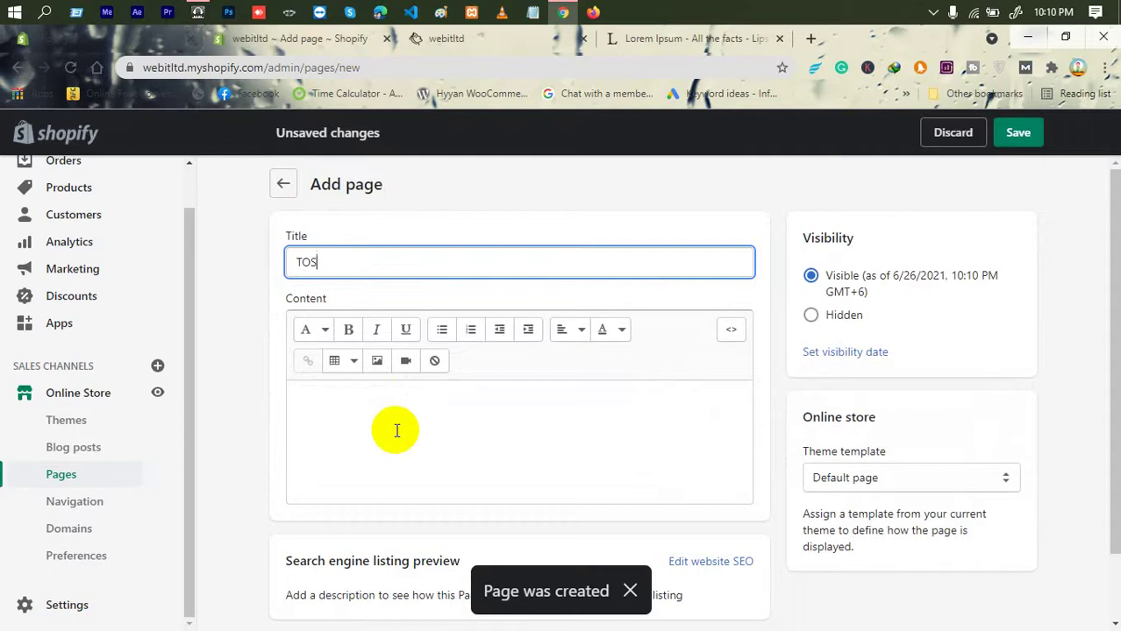
Paste the copied Lorem Ipsum paragraph repeatedly into the TOS page's content and save the page.
left_click(388, 431)
type("Lorem Ipsum is simply dummy text of the printing and typesetting industry. Lorem Ipsum has been the industry's standard dummy text ever since the 1500s, when an unknown printer took a galley of type and scrambled it to make a type specimen book. It has survived not only five centuries, but also the leap into electronic typesetting, remaining essentially unchanged. It was popularised in the 1960s with the release of Letraset sheets containing Lorem Ipsum passages, and more recently with desktop publishing software like Aldus PageMaker including versions of Lorem Ipsum")
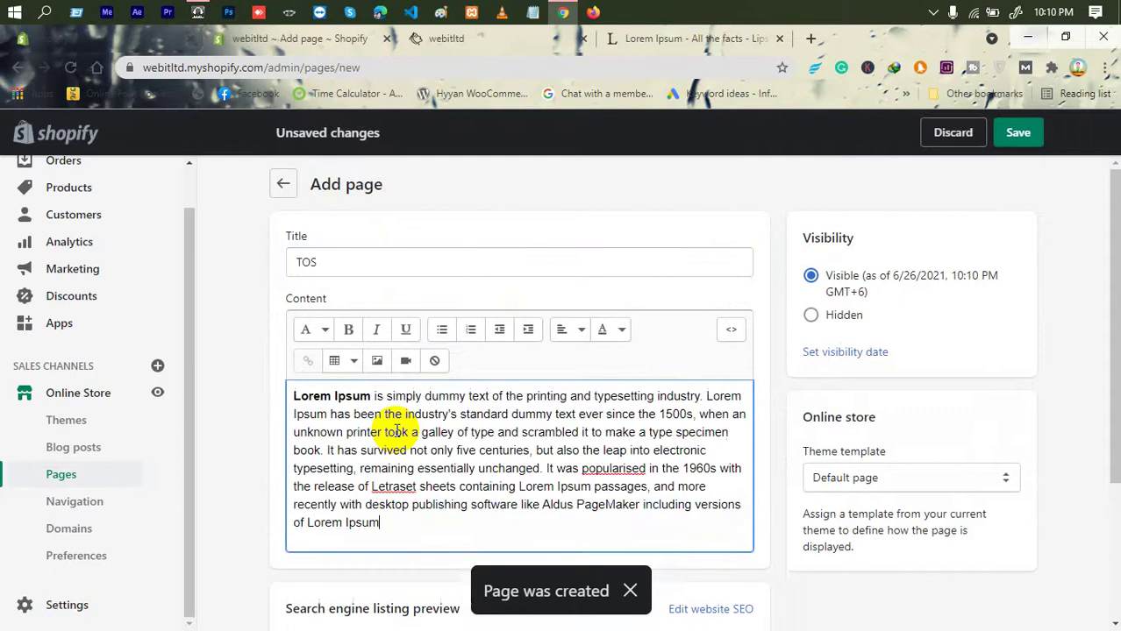
type("Lorem Ipsum is simply dummy text of the printing and typesetting industry. Lorem Ipsum has been the industry's standard dummy text ever since the 1500s, when an unknown printer took a galley of type and scrambled it to make a type specimen book. It has survived not only five centuries, but also the leap into electronic typesetting, remaining essentially unchanged. It was popularised in the 1960s with the release of Letraset sheets containing Lorem Ipsum passages, and more recently with desktop publishing software like Aldus PageMaker including versions of Lorem Ipsum")
scroll(397, 431, "down", 3)
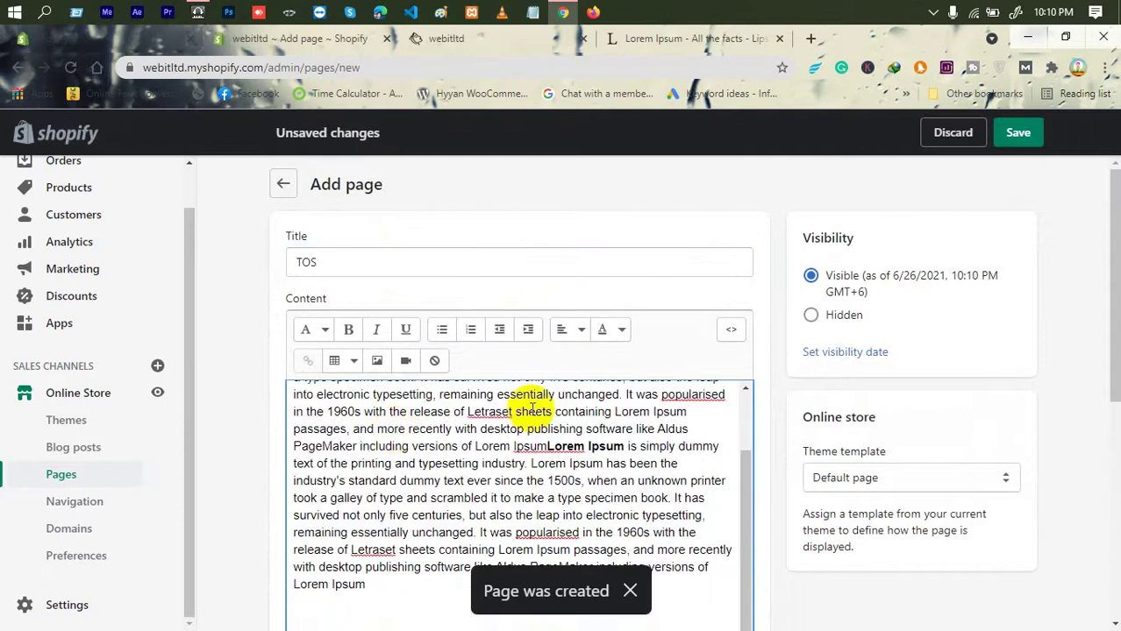
scroll(1052, 342, "down", 5)
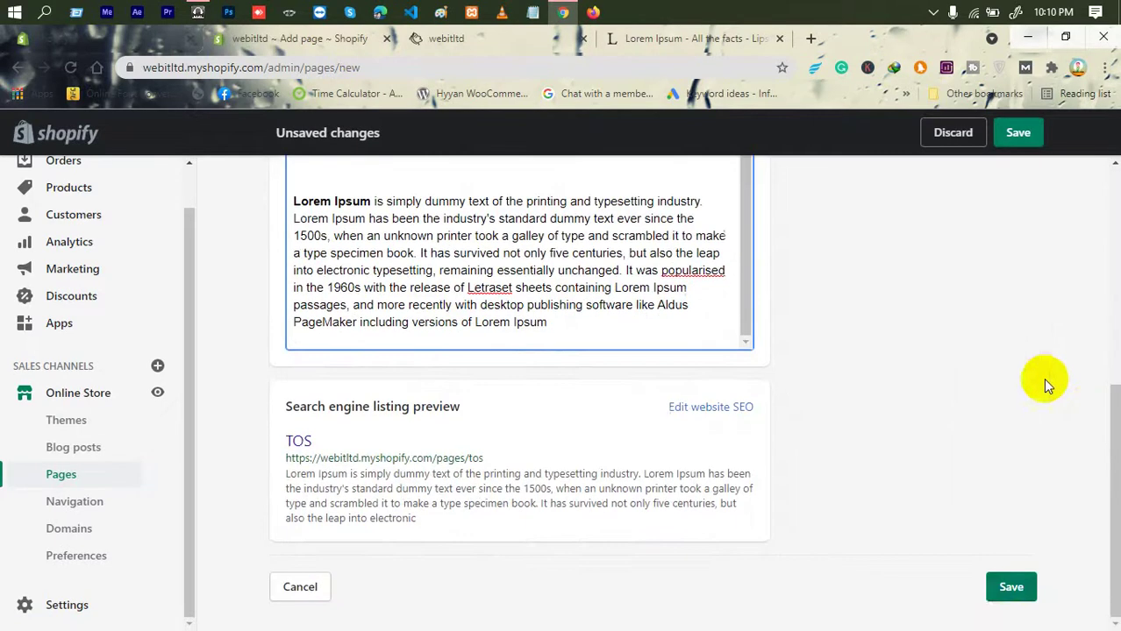
left_click(1011, 586)
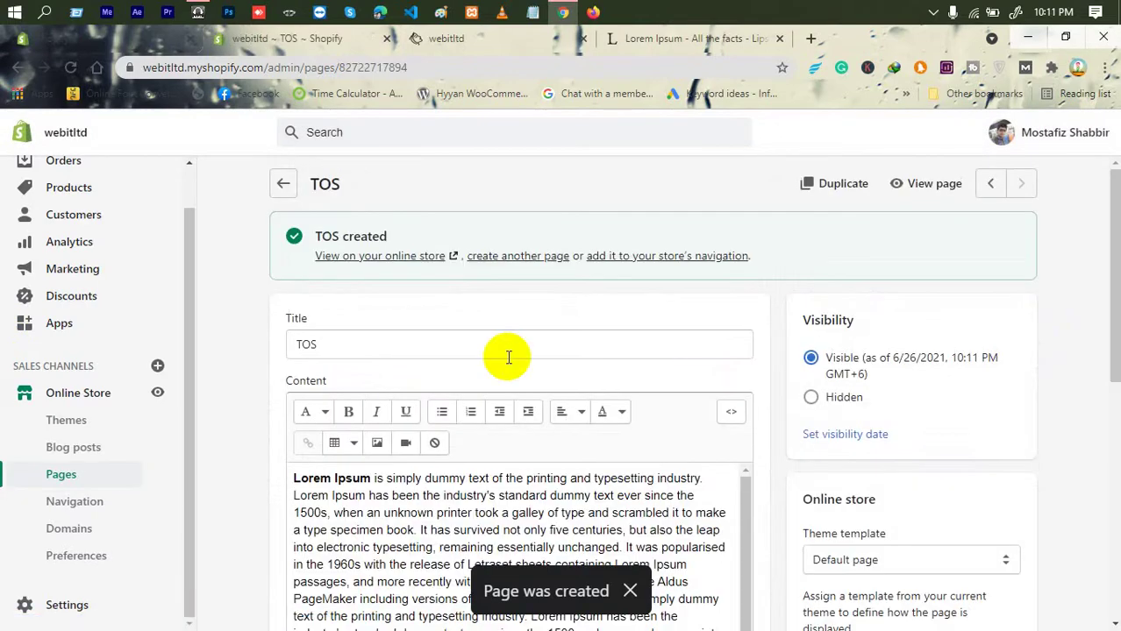
Open the store's list of pages and review all the created pages.
left_click(61, 483)
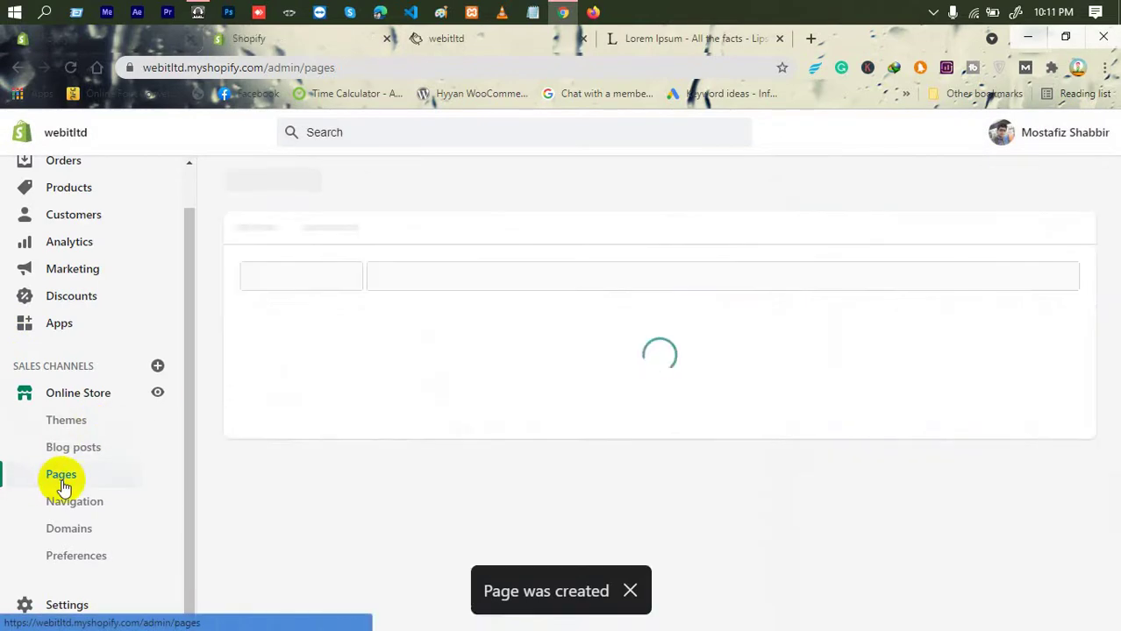
scroll(320, 368, "down", 3)
scroll(326, 386, "up", 2)
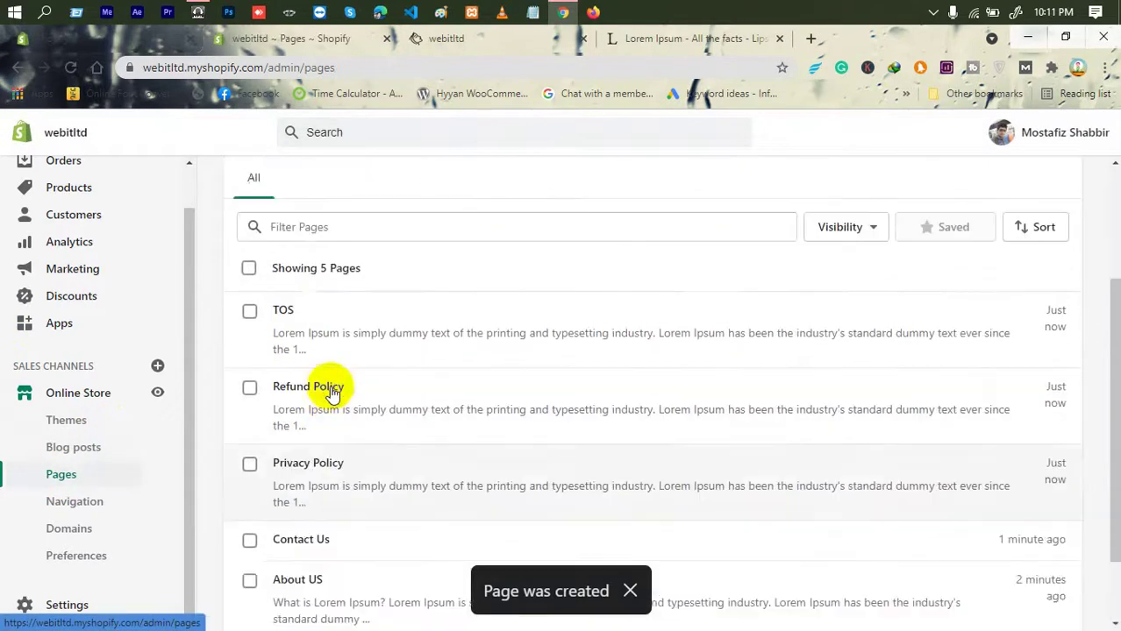
scroll(295, 384, "down", 2)
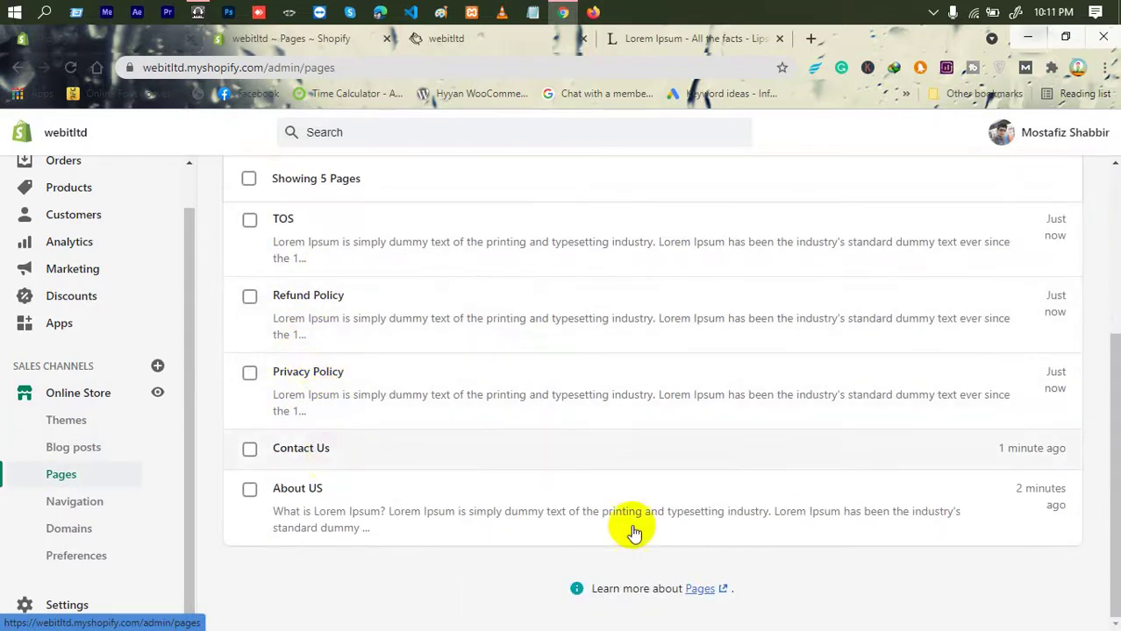
View the About US page in the online store, examine its whole content and return to the page's admin settings.
left_click(312, 489)
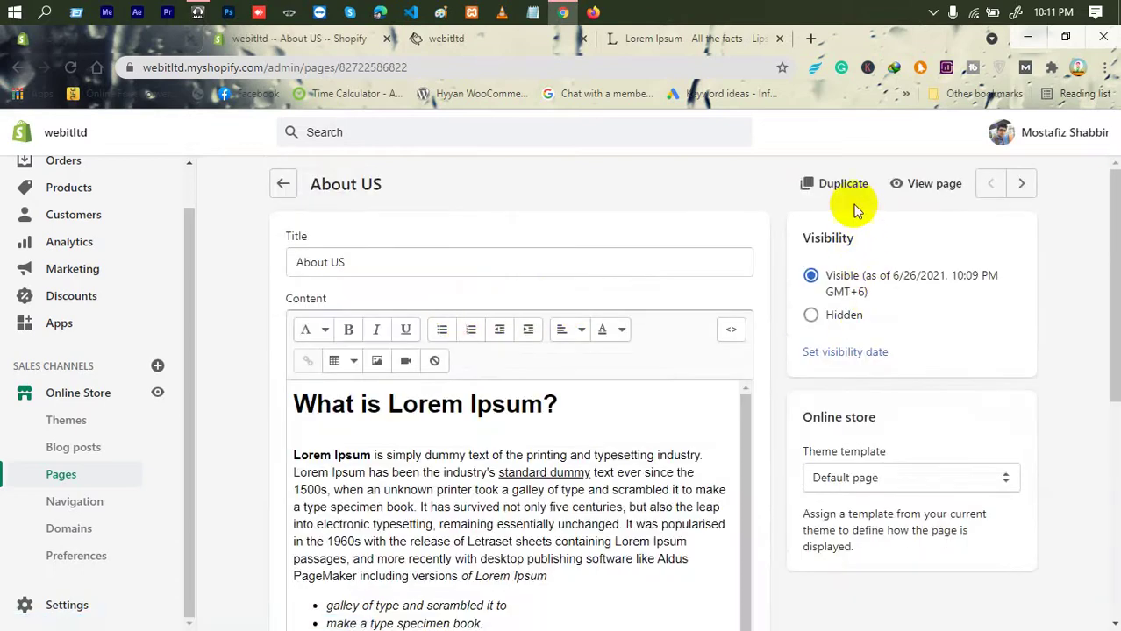
left_click(922, 185)
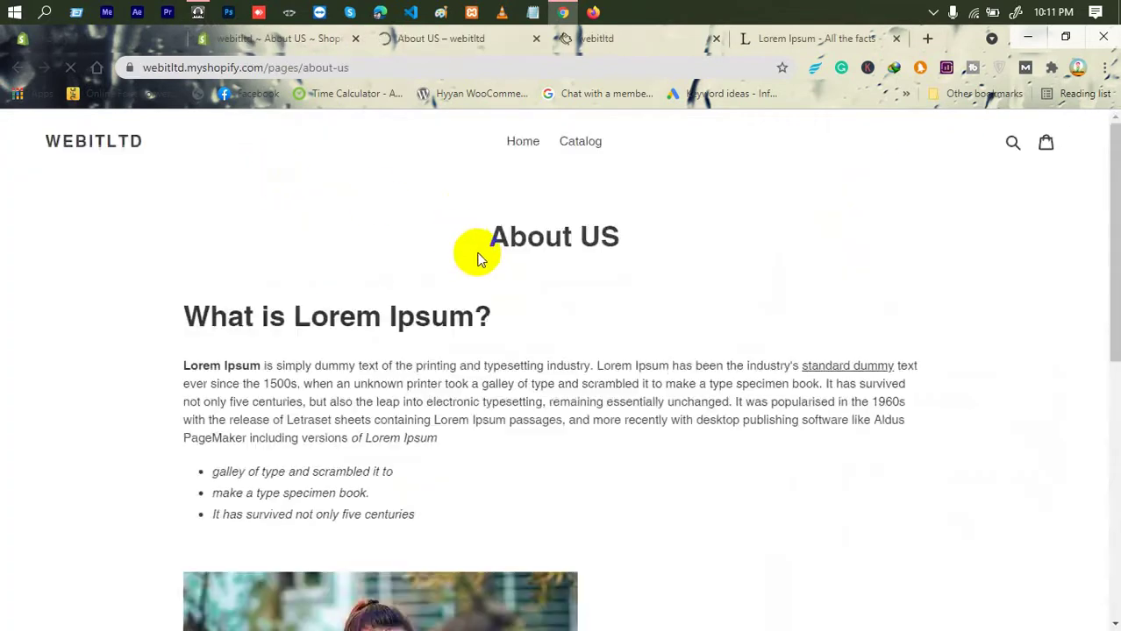
scroll(480, 260, "down", 6)
scroll(480, 260, "up", 5)
scroll(480, 260, "up", 2)
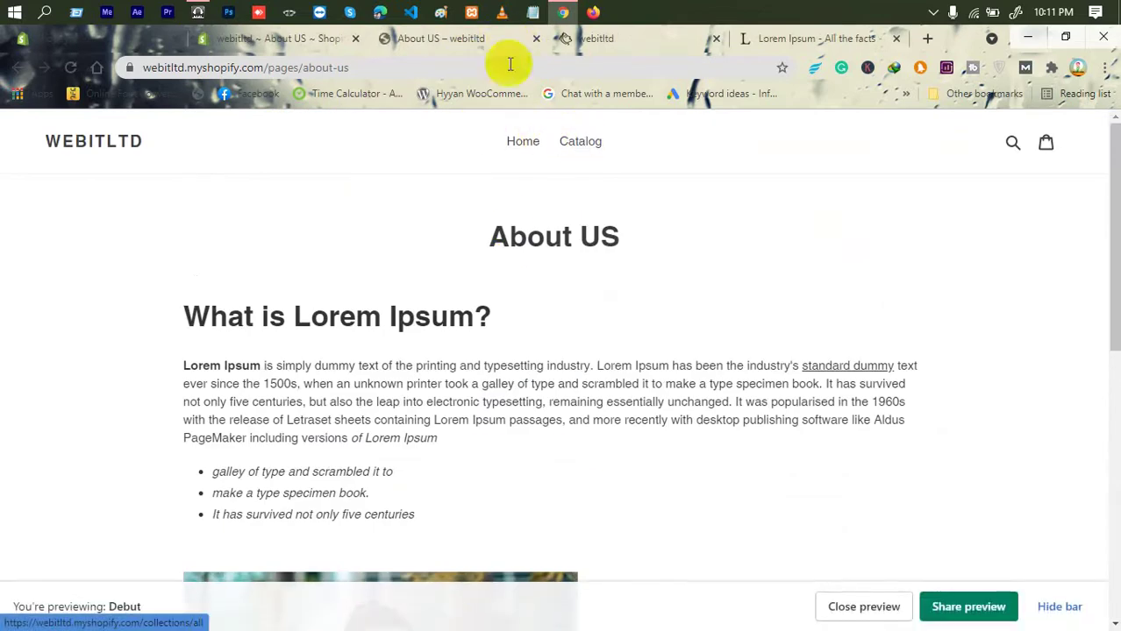
scroll(395, 293, "down", 4)
scroll(398, 289, "up", 4)
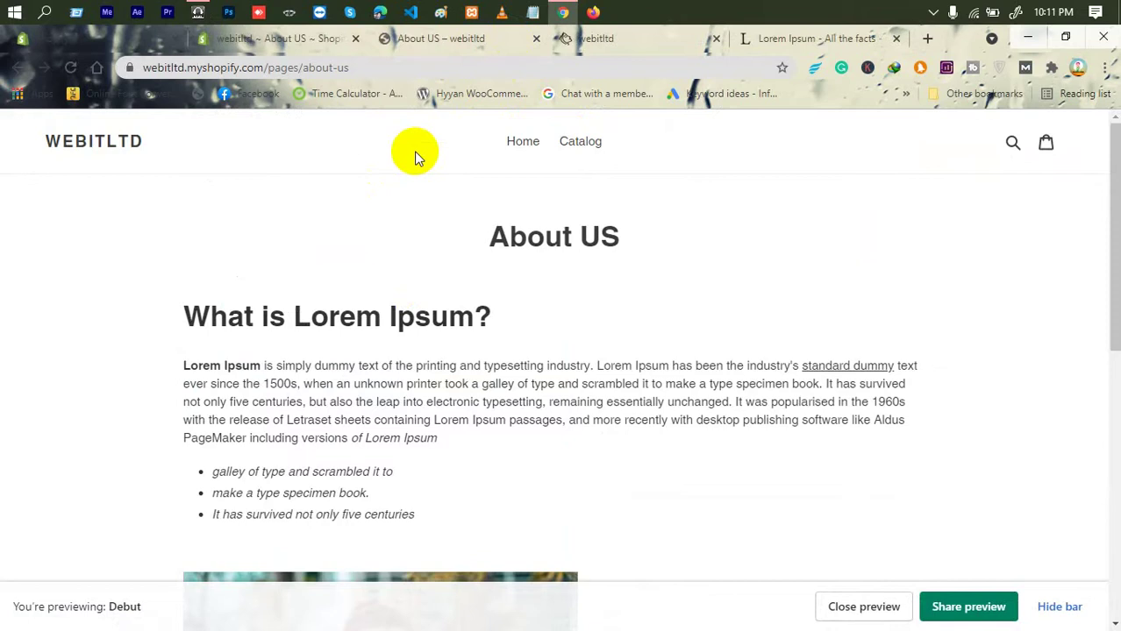
left_click(255, 38)
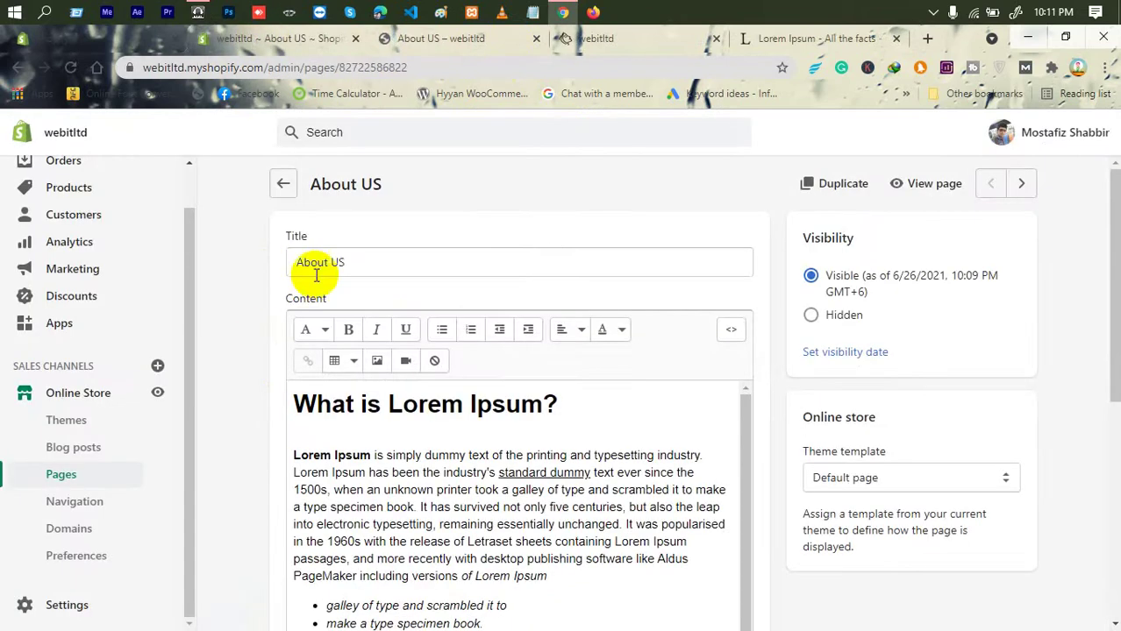
scroll(376, 363, "down", 5)
scroll(320, 296, "up", 5)
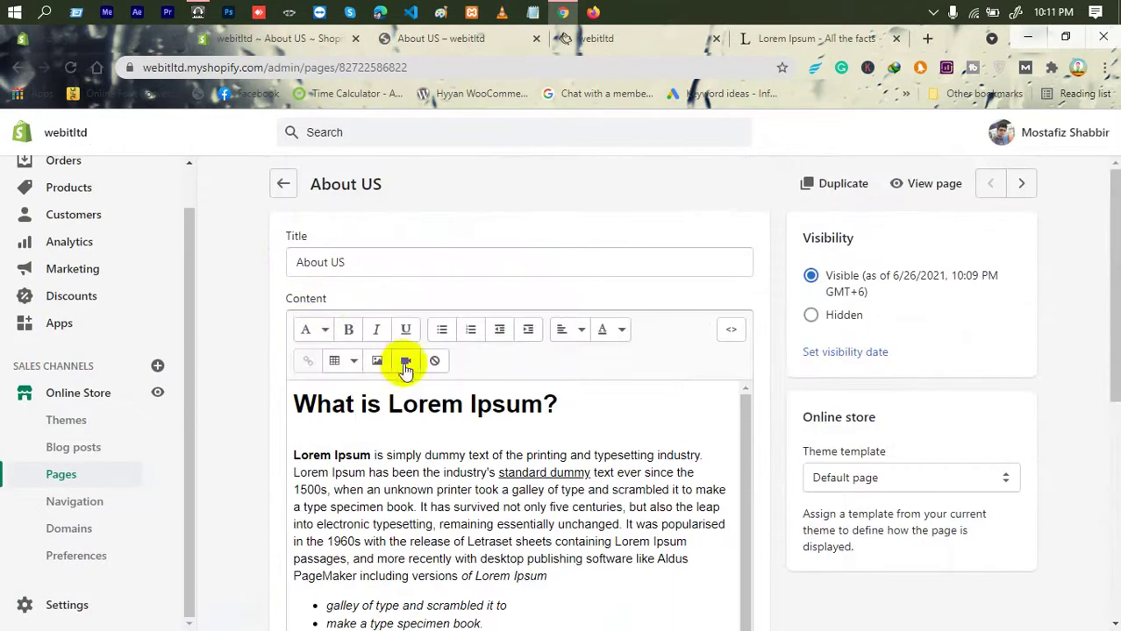
Examine the Supply theme preview from the header menu down to the footer's quick links, and return to the About US admin page.
left_click(589, 39)
scroll(574, 227, "up", 10)
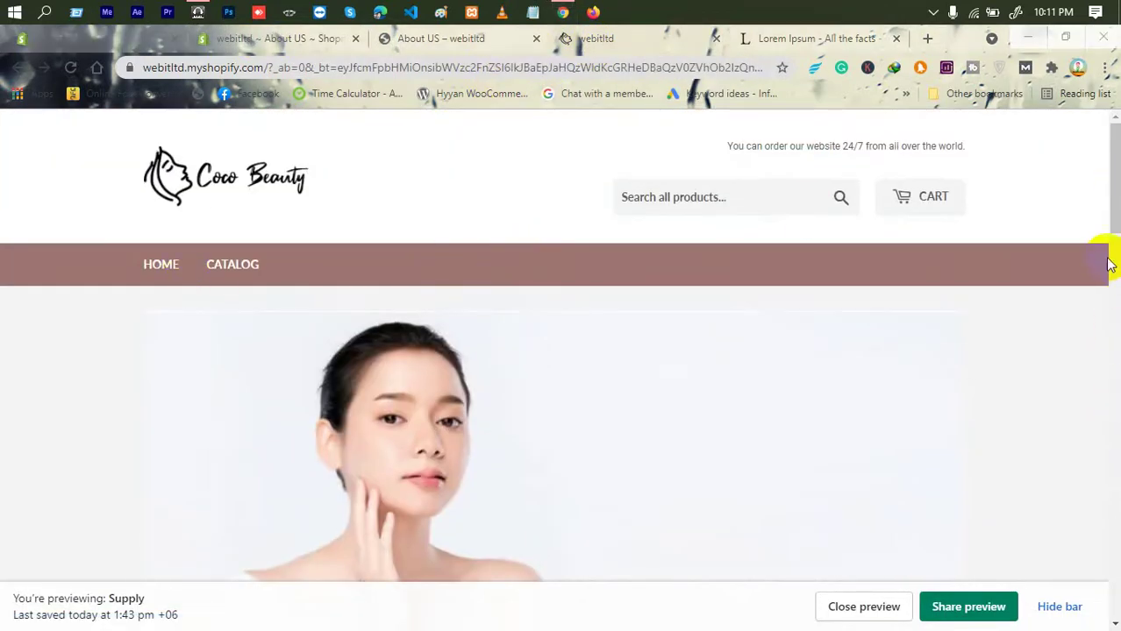
left_click_drag(1110, 203, 1113, 596)
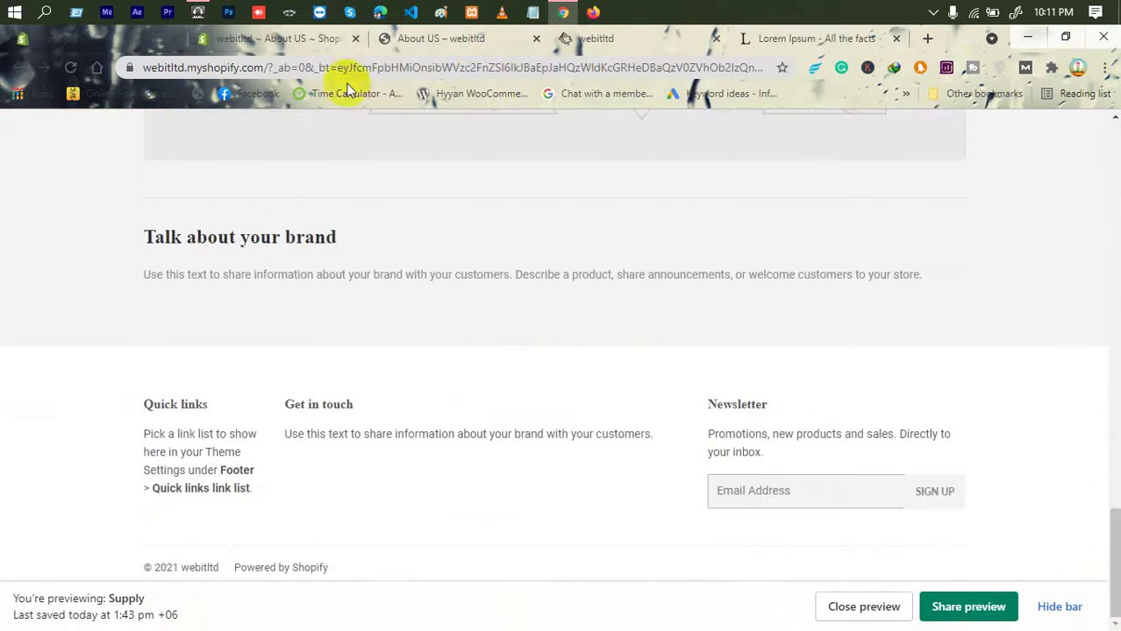
left_click(279, 39)
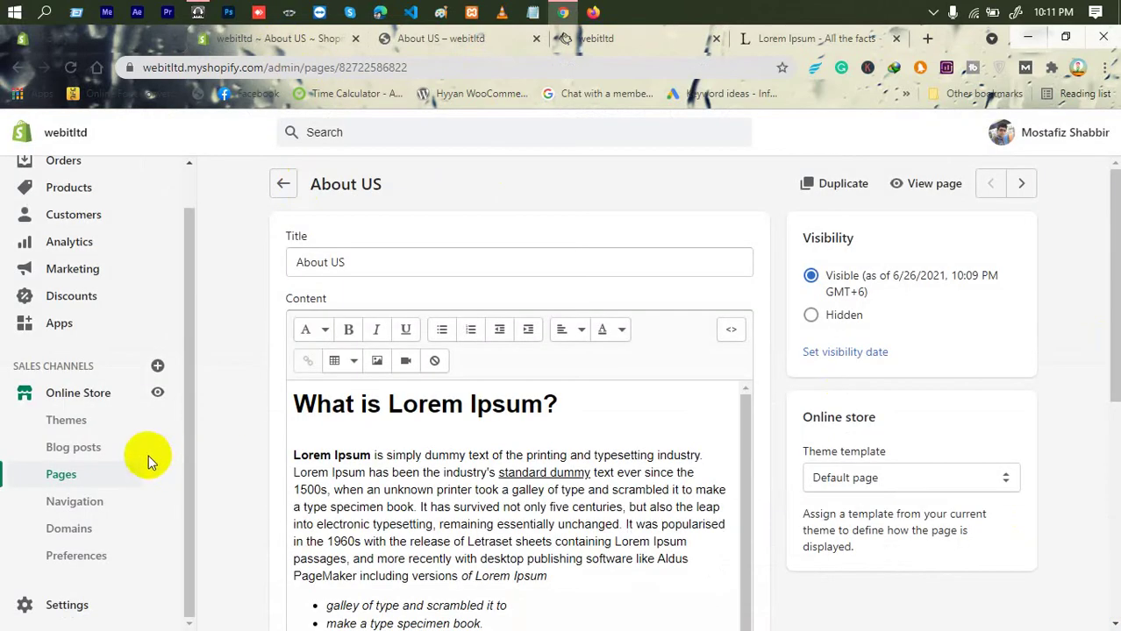